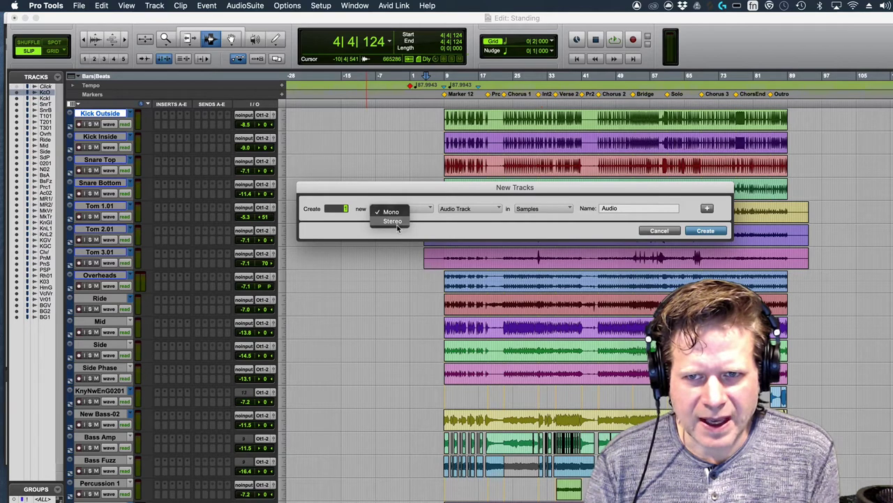
Step: Create a stereo Master Fader track and move it above Kick Outside as the first track
click(403, 221)
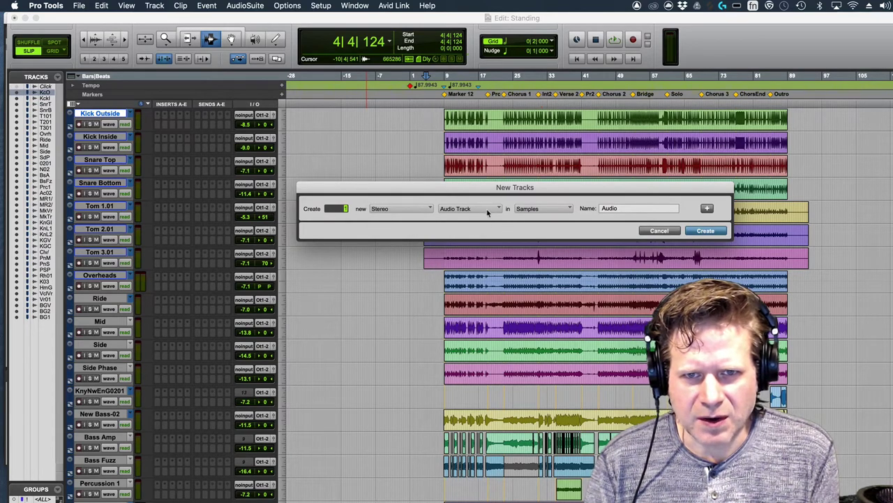
click(488, 210)
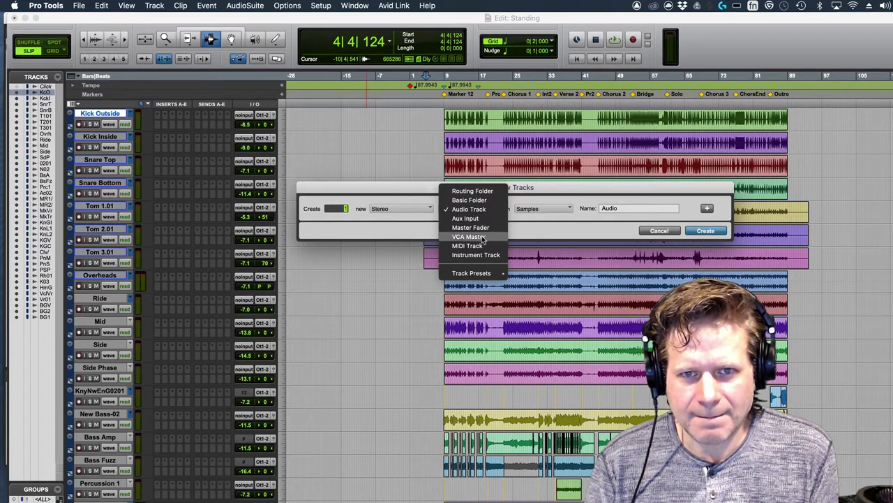
click(473, 228)
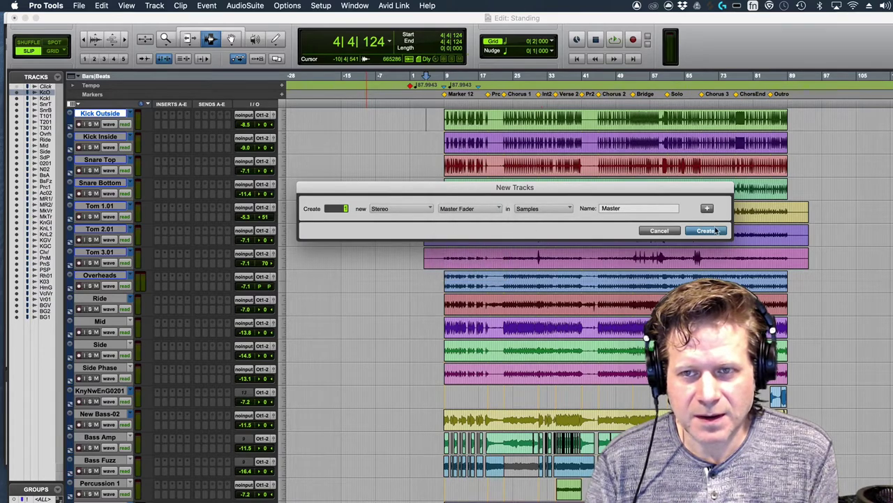
key(Return)
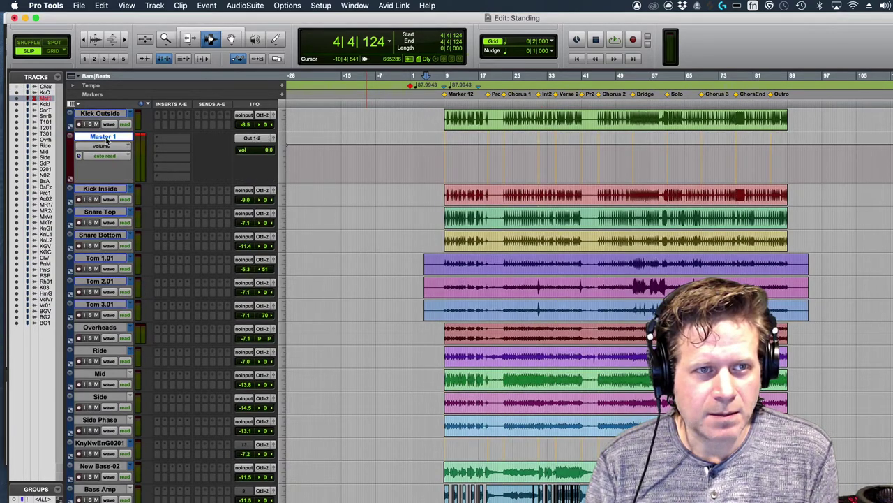
drag(106, 139, 135, 117)
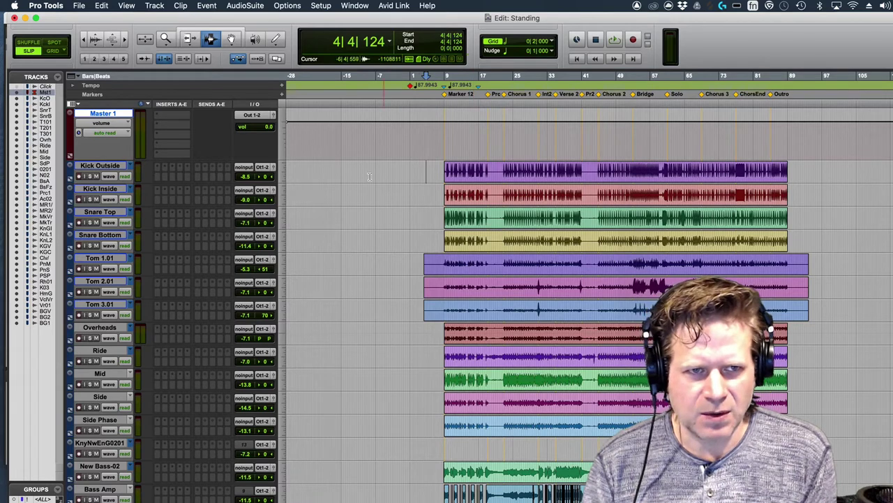
Step: Play the song from about bar 28 to check the Master 1 peak level, stop playback, and restore the volume display
click(531, 148)
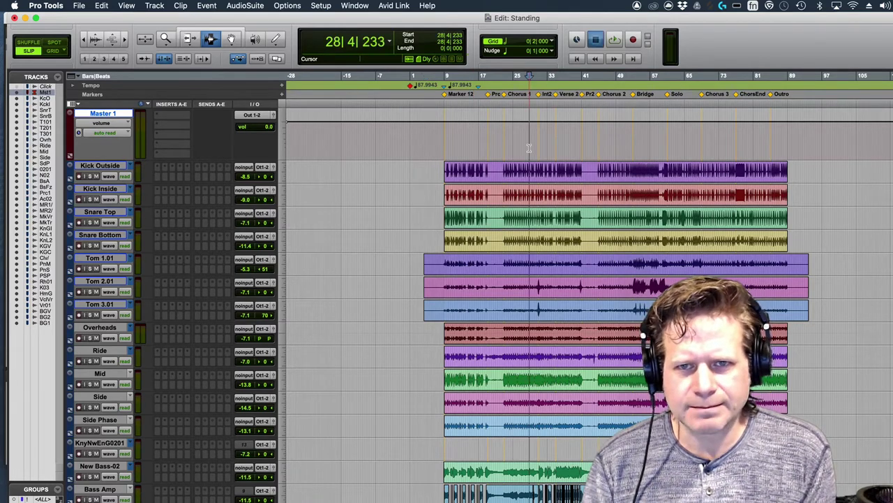
key(space)
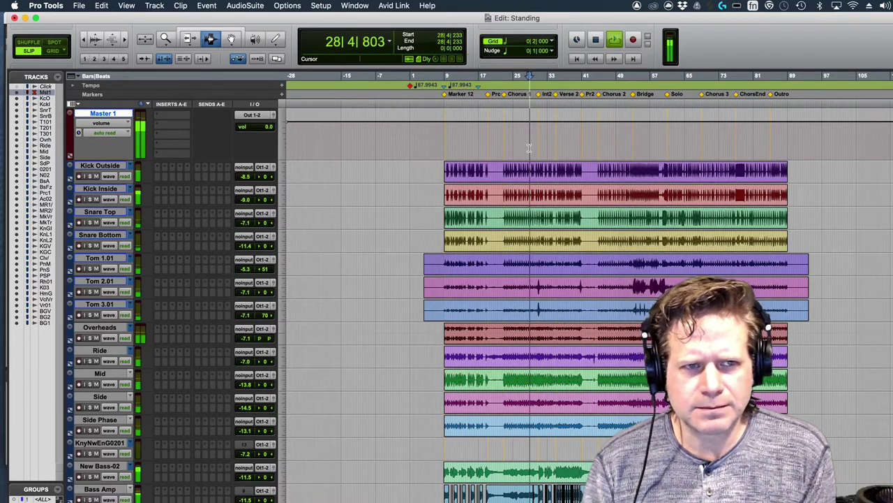
super+click(260, 129)
super+click(262, 131)
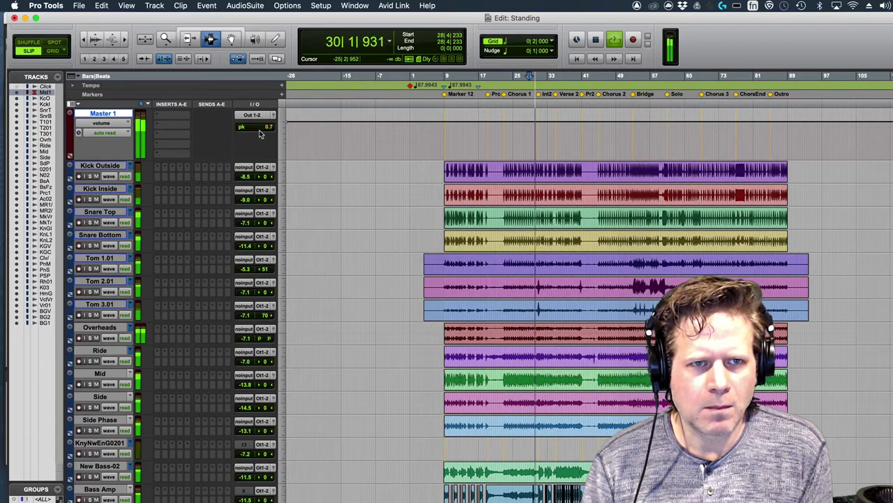
key(space)
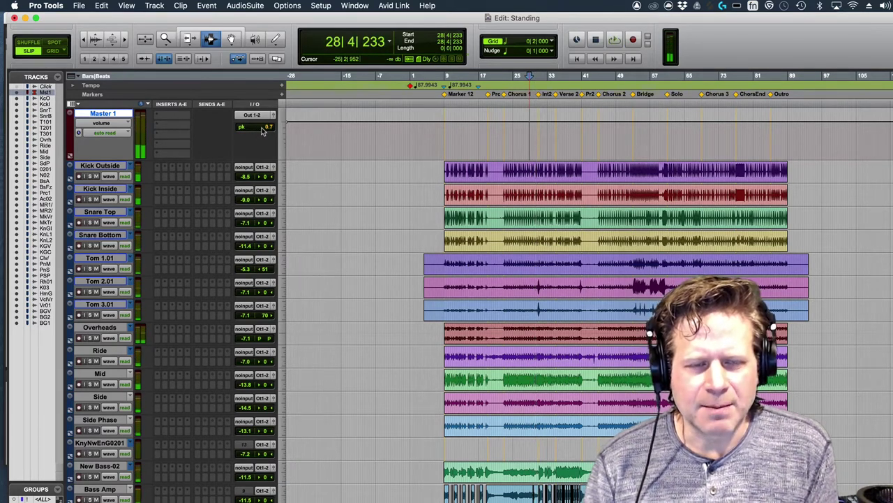
super+click(260, 132)
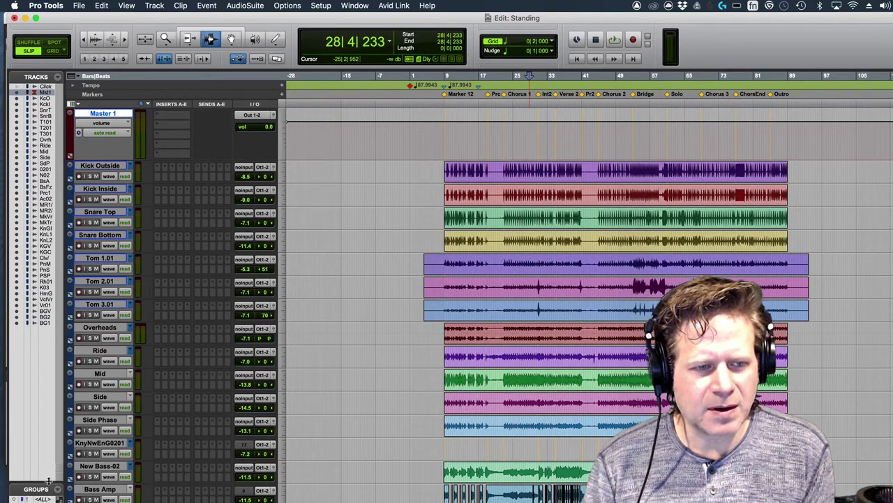
Step: Enlarge the Groups list below the track list
drag(49, 487, 28, 299)
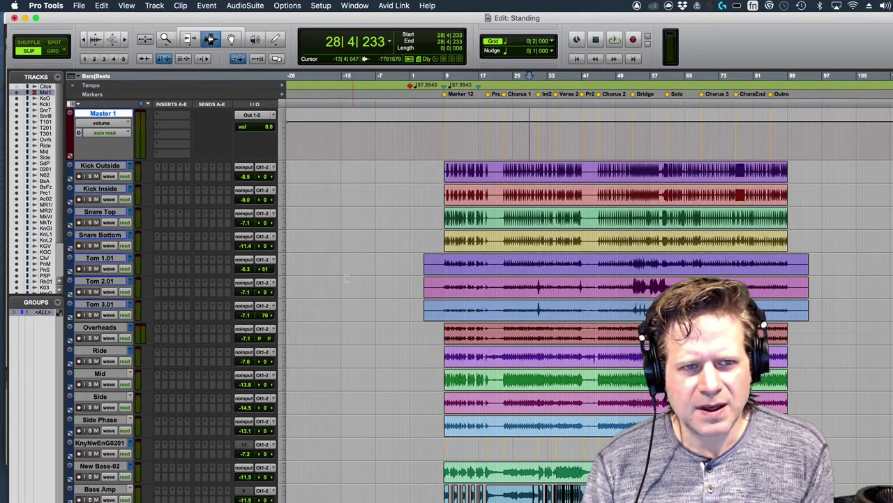
click(325, 218)
click(401, 218)
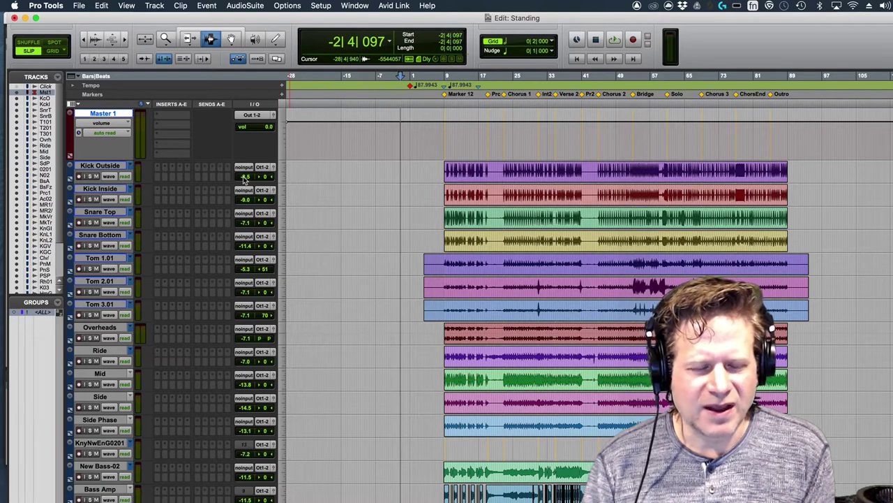
Step: Lower all track volumes together, bringing Kick Outside to -14.4 dB, and reset the Master 1 volume to 0.0 dB
click(243, 176)
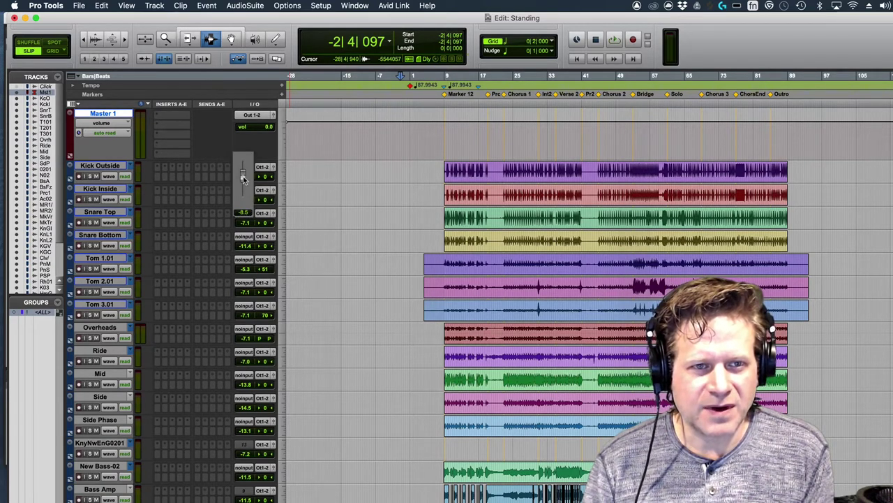
drag(243, 176, 244, 182)
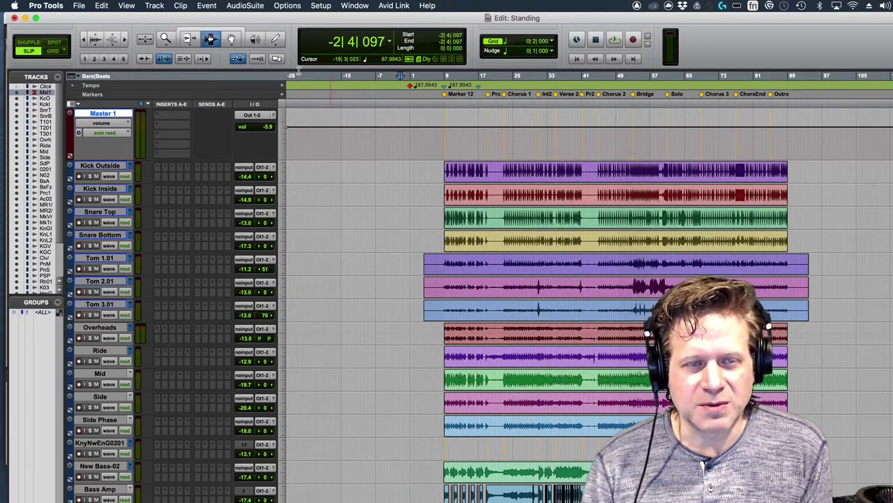
alt+click(265, 128)
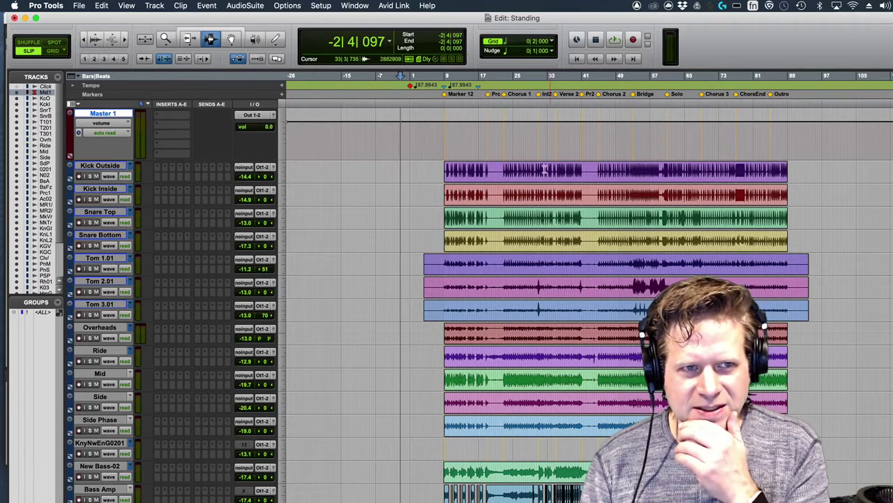
Step: Play from about bar 31 with Master 1 showing its peak level, clear the held peak to recheck it, and stop playback
click(539, 148)
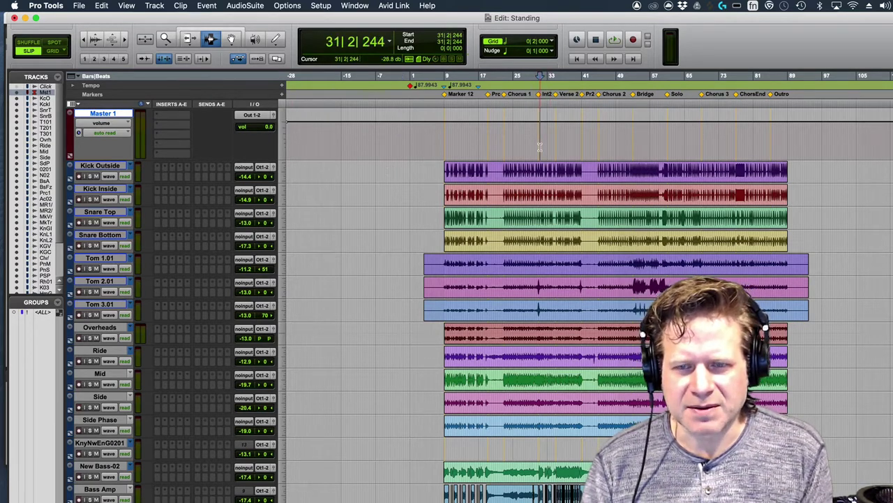
key(space)
ctrl+super+click(260, 128)
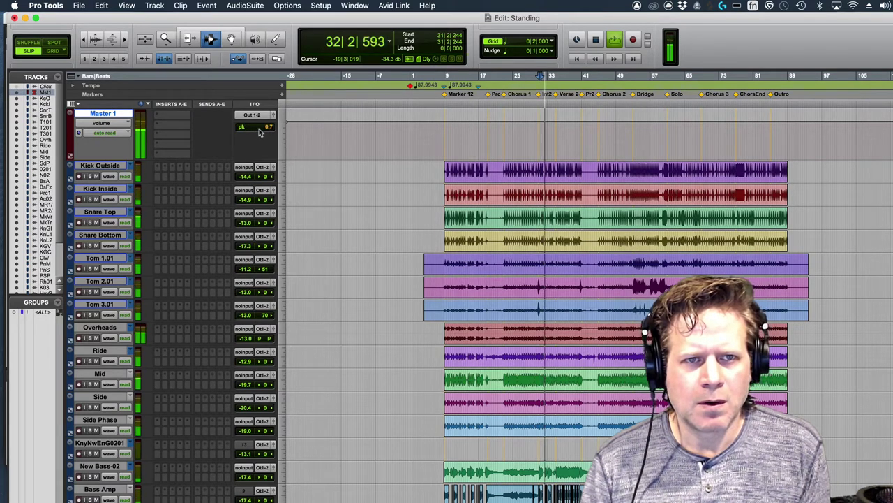
ctrl+super+click(260, 128)
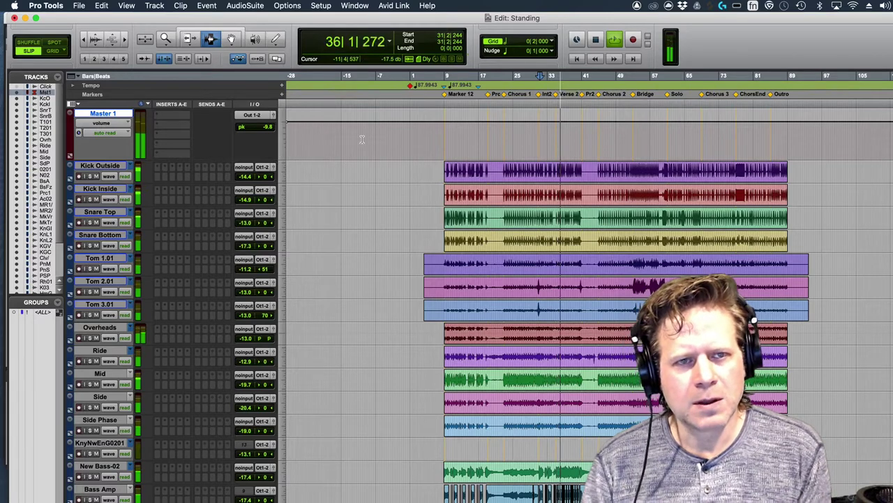
key(space)
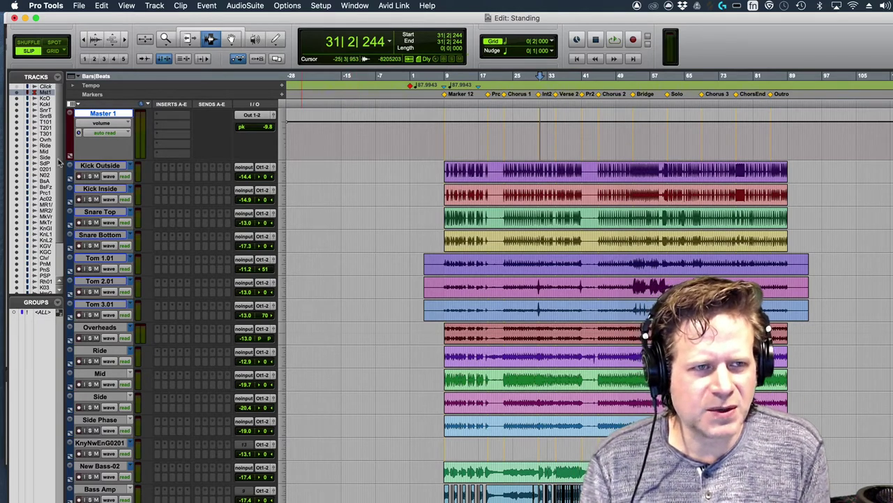
Step: Set the Master 1 track height to micro
click(283, 126)
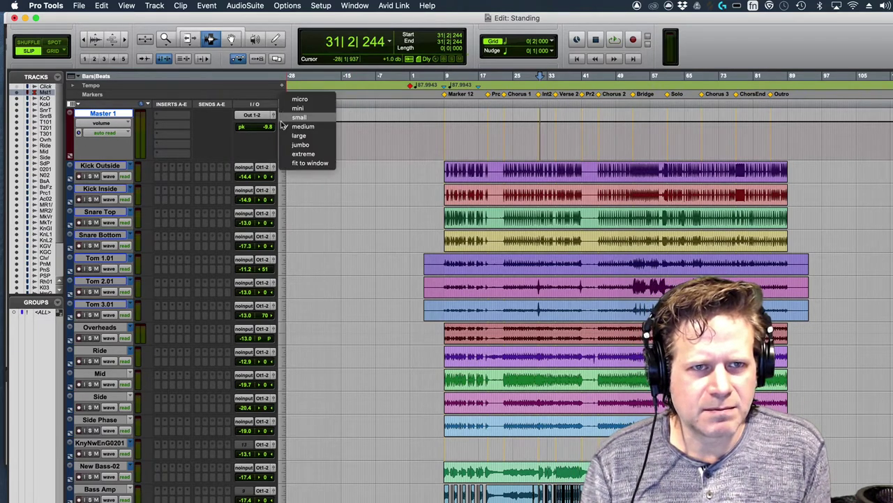
click(286, 101)
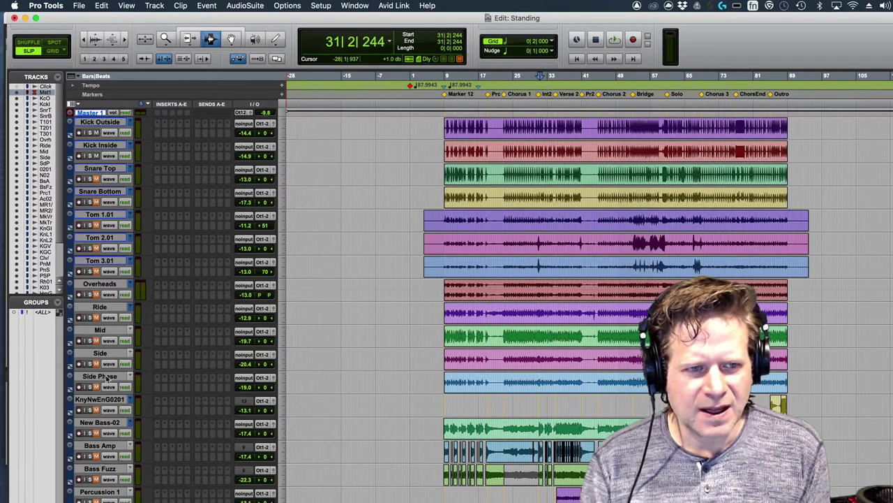
Step: Hide the Mid, Side and Side Phase tracks and make them inactive
click(106, 334)
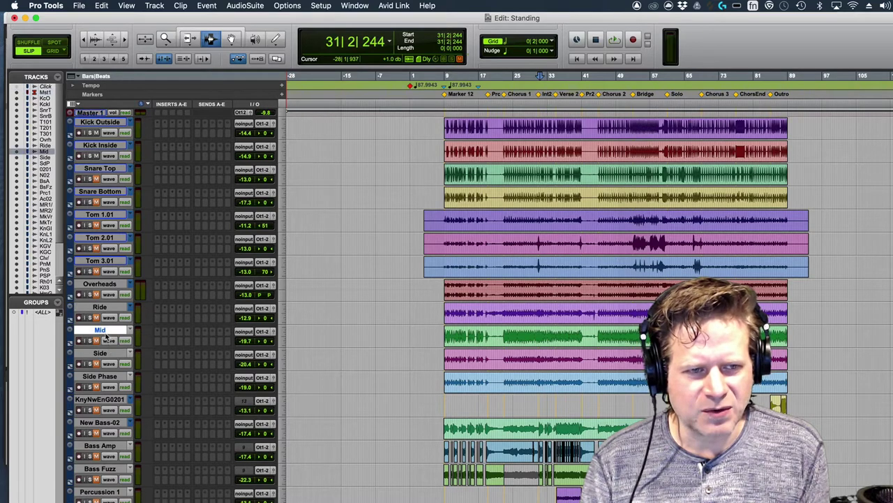
shift+click(110, 378)
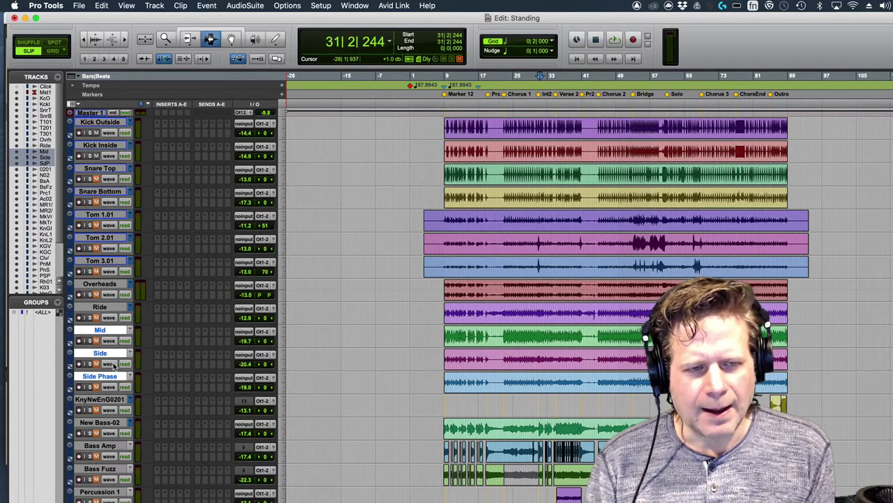
right_click(117, 336)
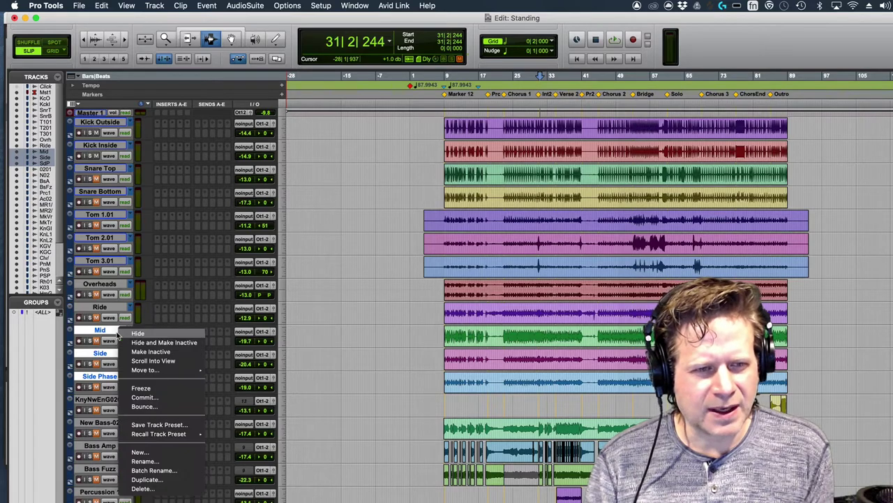
click(126, 340)
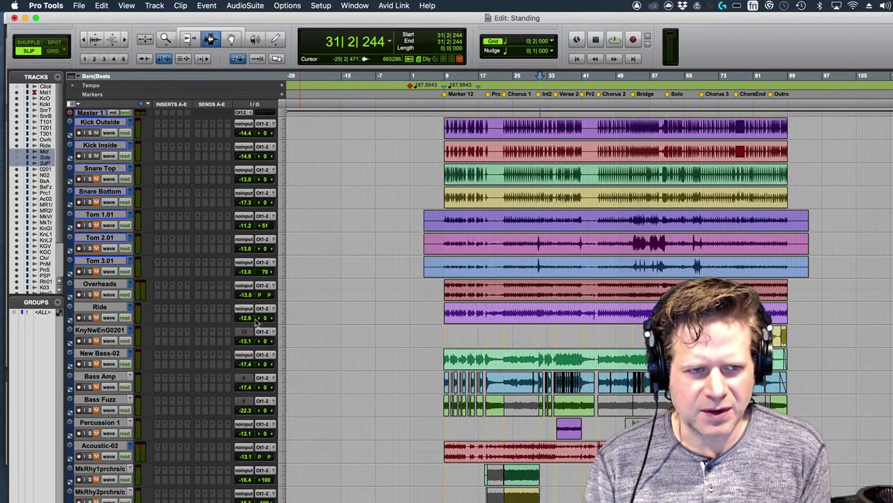
click(382, 312)
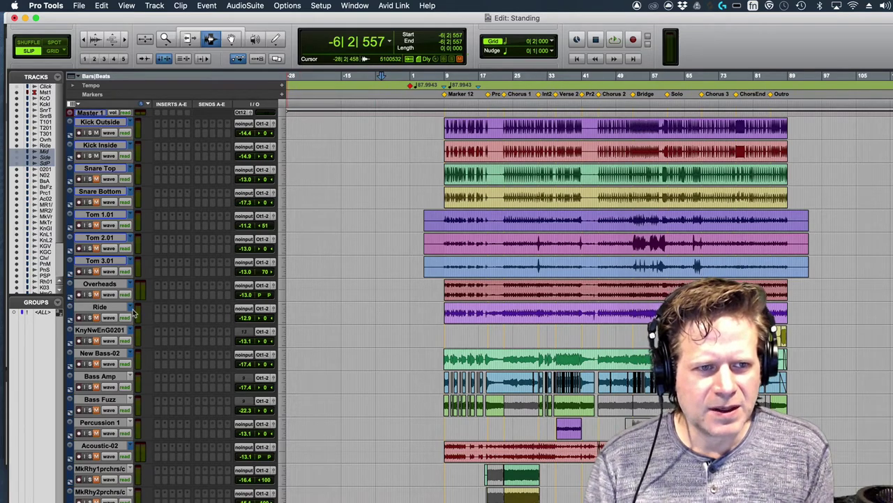
Step: Color the drum tracks from Kick Outside through Ride red with the Color Palette, and close the palette
scroll(147, 279, down, 2)
scroll(157, 257, up, 2)
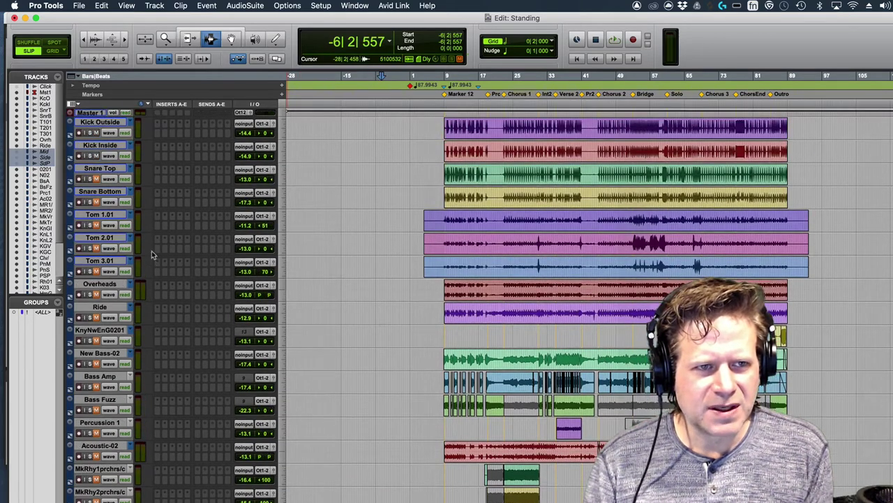
click(107, 309)
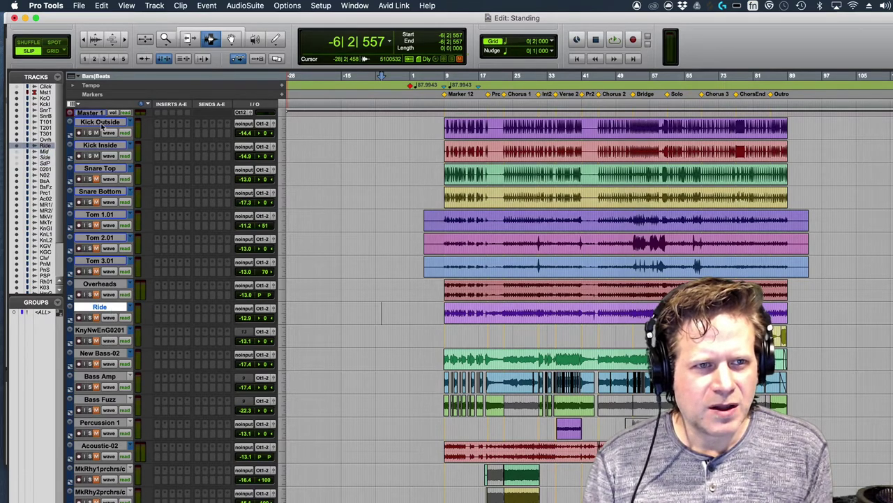
shift+click(103, 125)
click(354, 6)
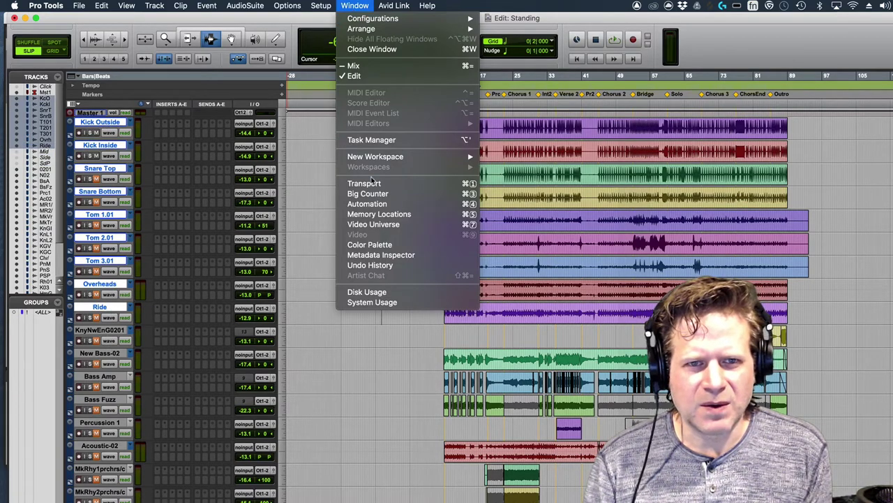
click(381, 245)
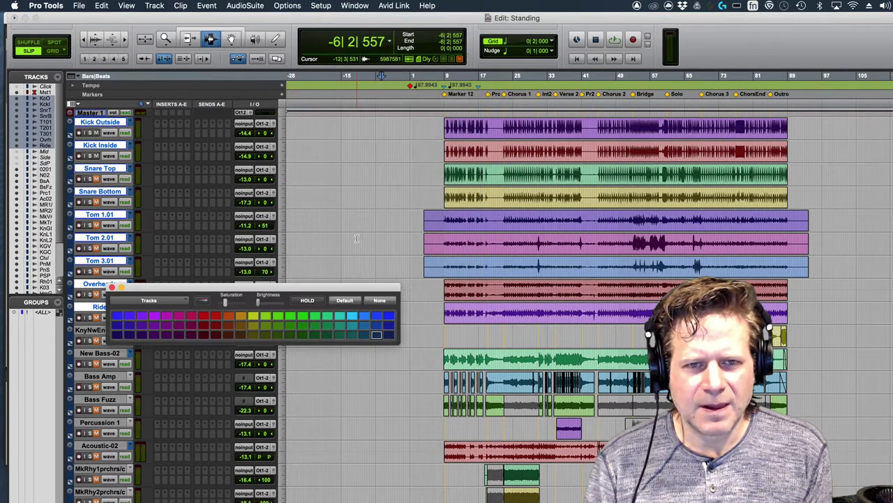
click(216, 317)
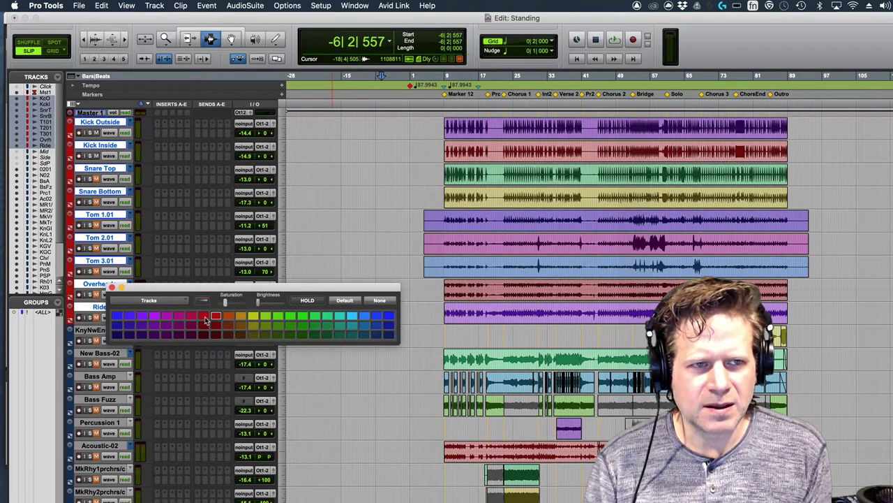
click(112, 286)
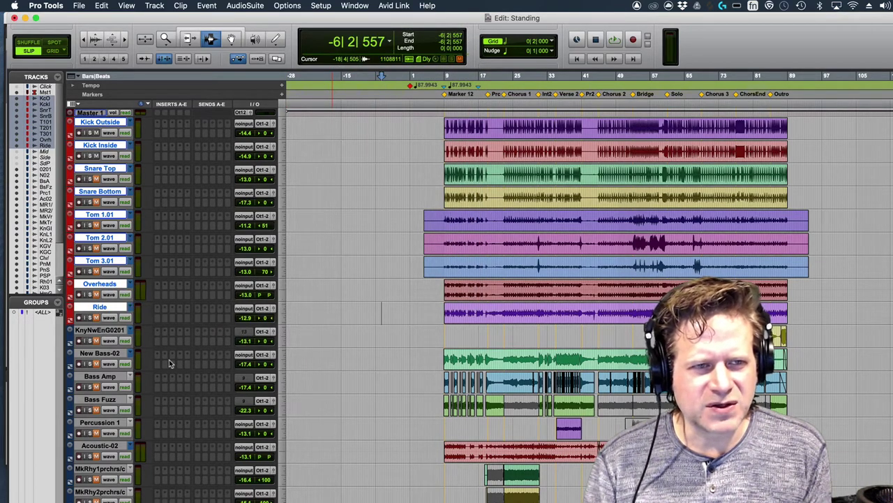
Step: Solo the Kick Outside track and play it from the start of Chorus 1
click(383, 136)
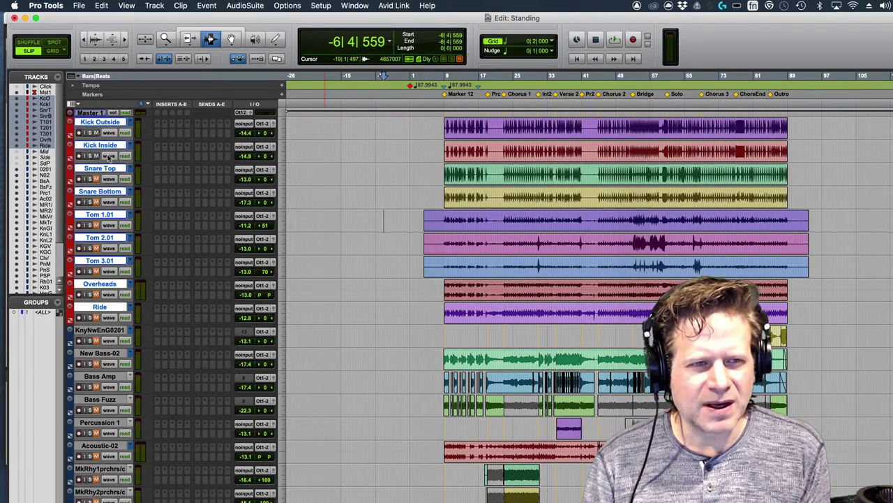
click(90, 133)
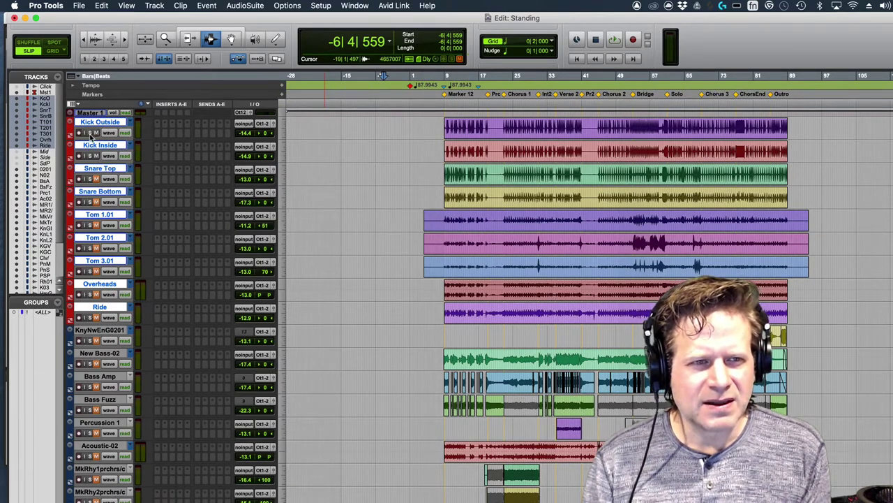
click(505, 128)
key(space)
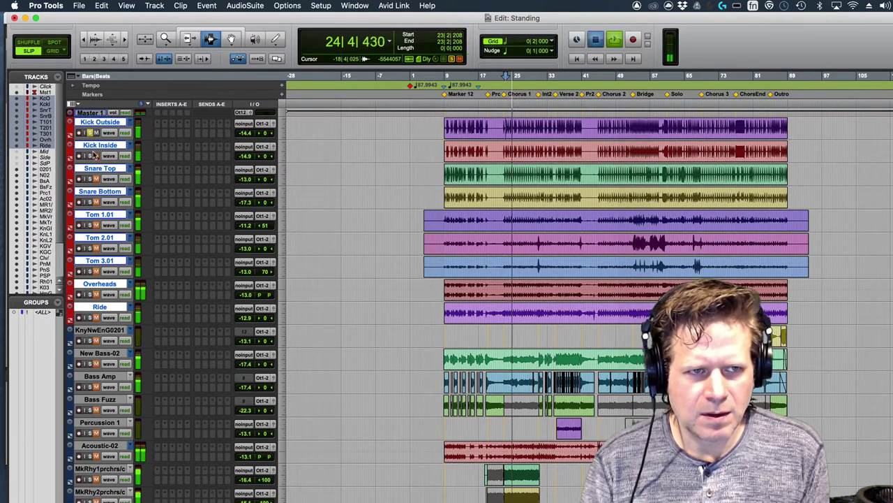
Step: Solo the Kick Inside track alongside Kick Outside and play from the start of Chorus 1
key(space)
click(90, 155)
key(space)
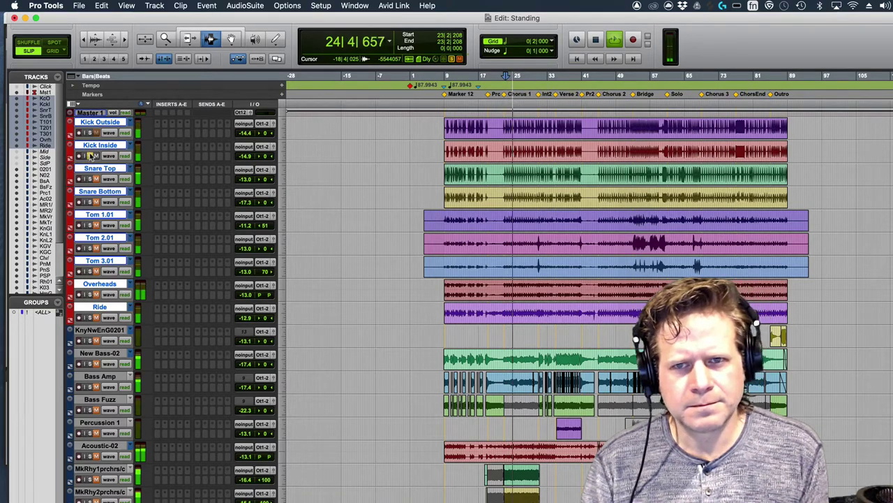
key(space)
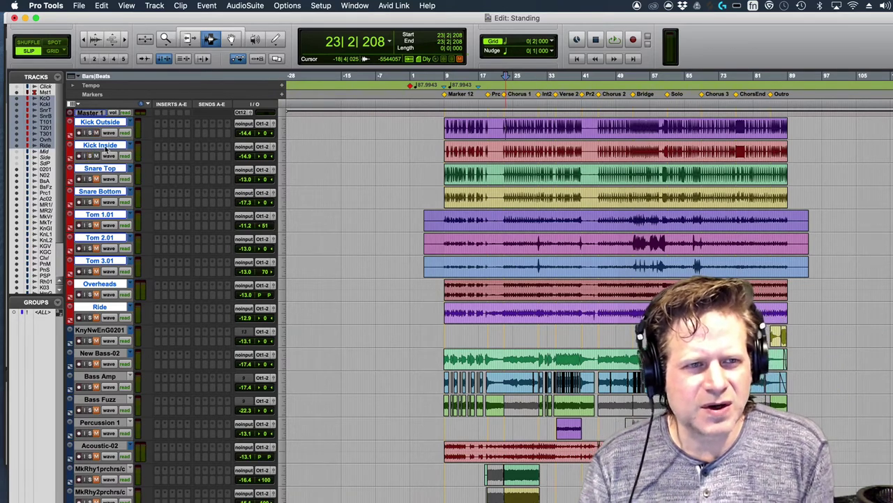
Step: Hide the Kick Inside track and make it inactive
click(106, 146)
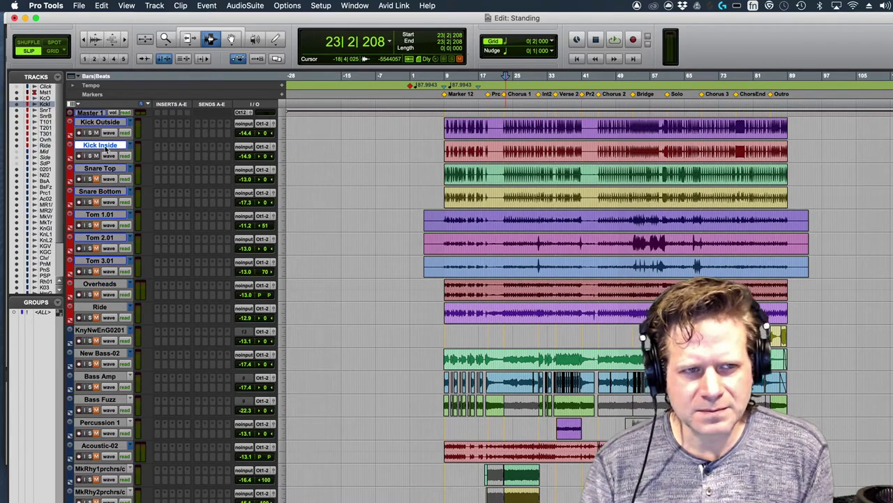
right_click(105, 146)
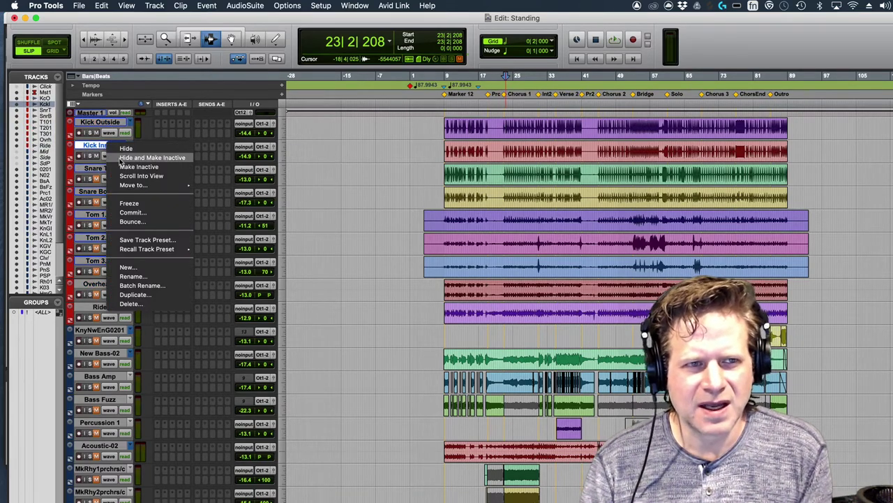
click(132, 155)
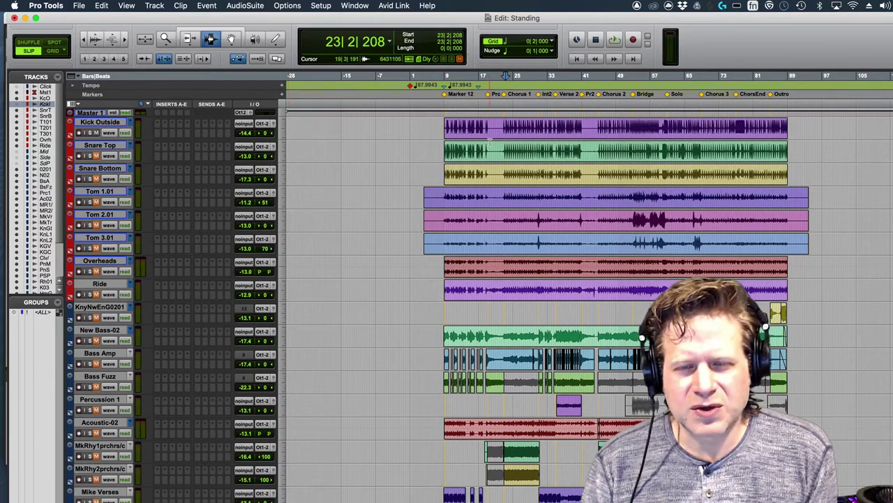
Step: Set the Kick Outside track height to large and add Drumagog 5 (mono) in its first insert slot
click(282, 130)
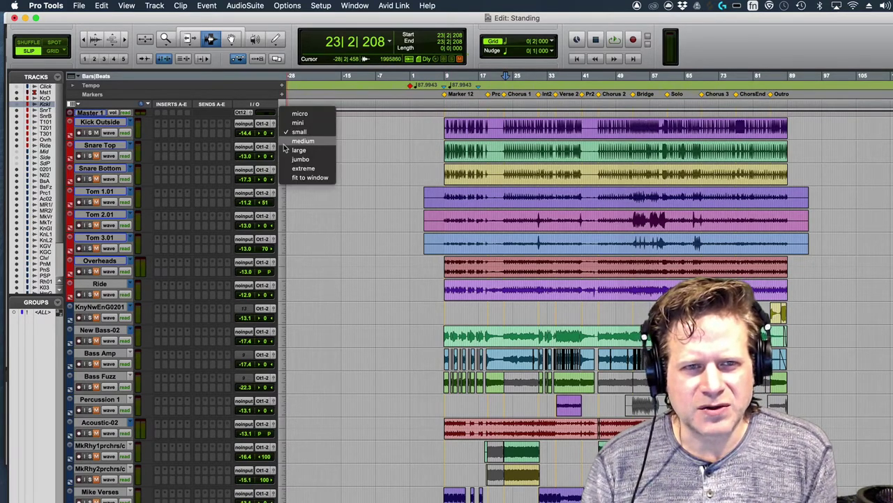
click(308, 150)
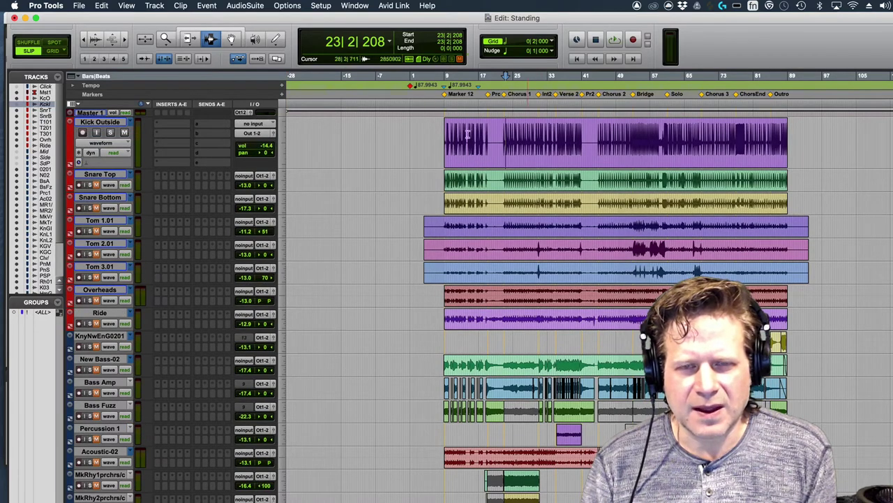
click(164, 125)
mouse_move(167, 123)
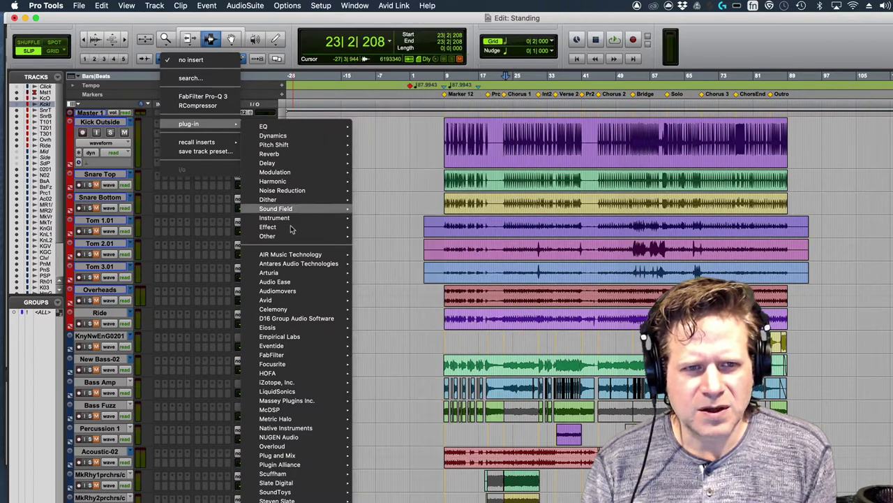
mouse_move(289, 236)
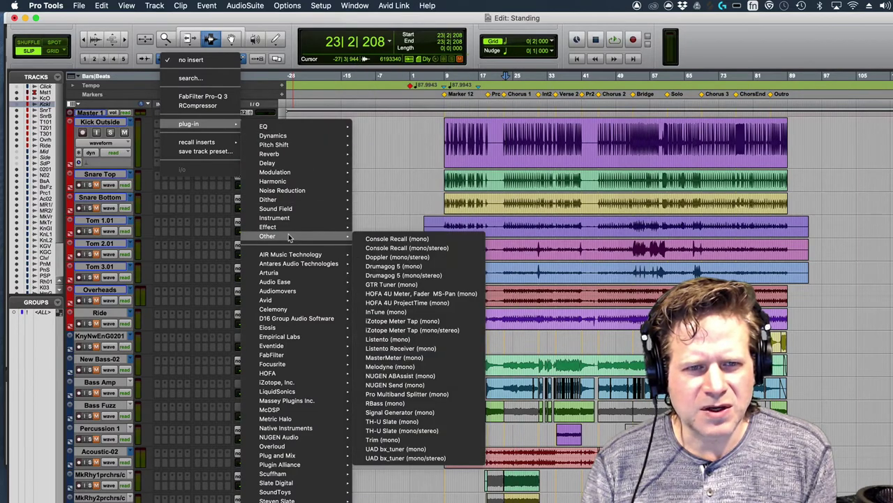
click(428, 267)
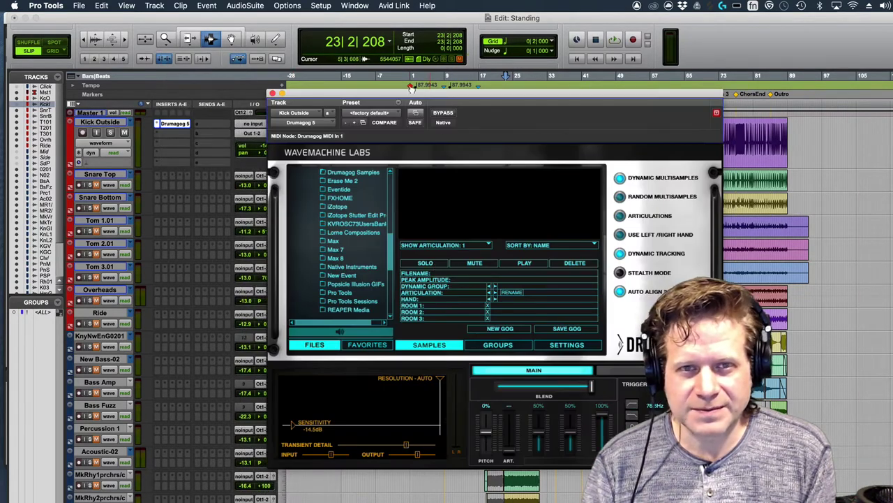
drag(419, 94, 446, 111)
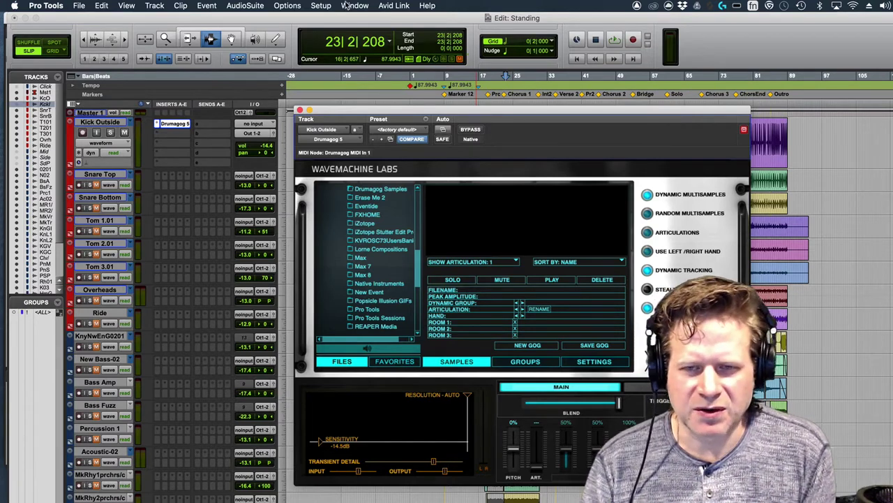
Step: Check whether Delay Compensation is enabled, and close the Drumagog 5 window
click(287, 5)
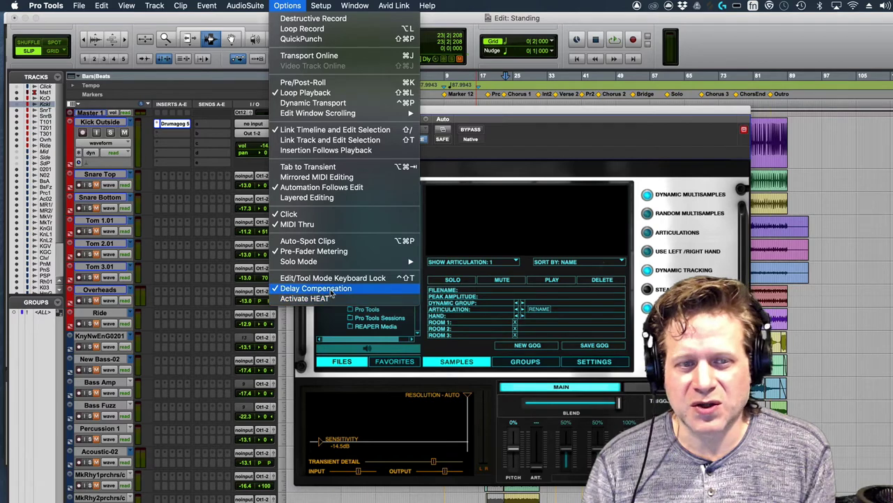
click(229, 280)
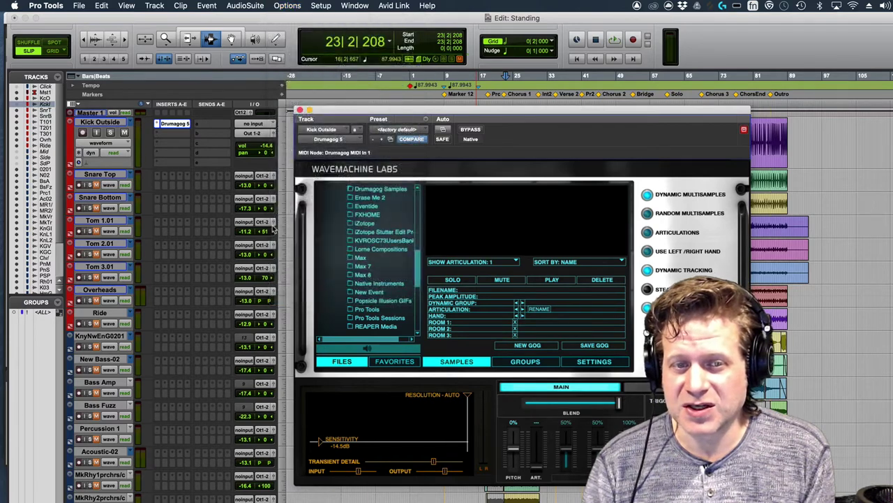
click(300, 110)
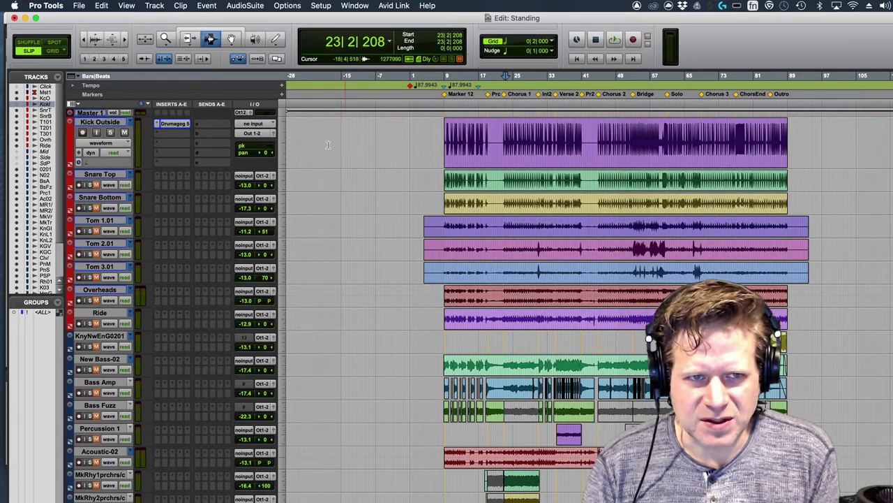
Step: Reopen Drumagog 5, select about nine bars of Kick Outside from the start of Chorus 1, and play the selection
click(178, 128)
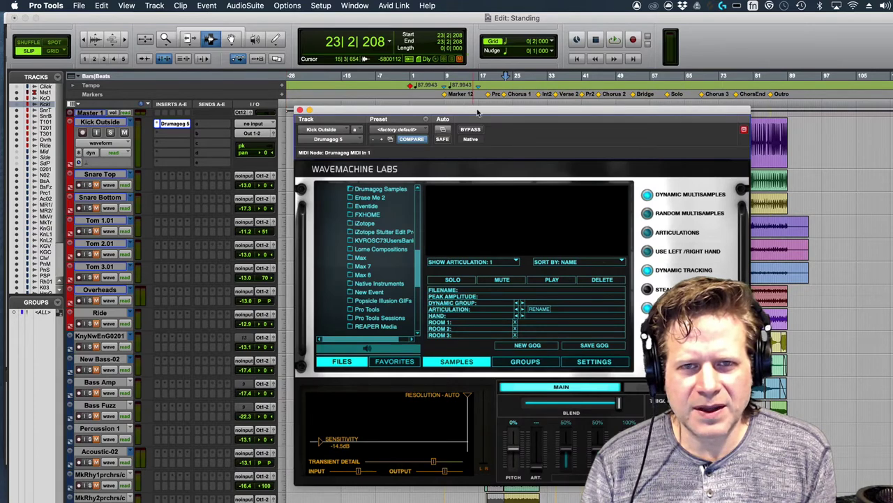
drag(478, 111, 439, 281)
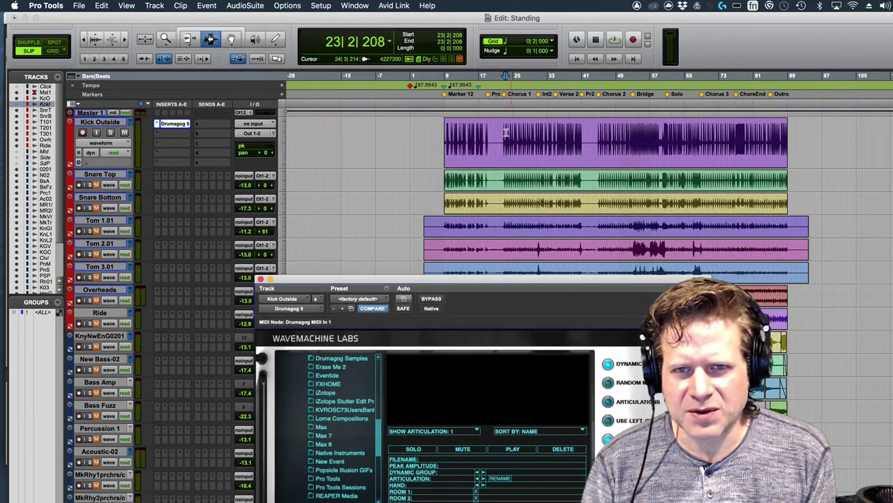
drag(506, 132, 545, 136)
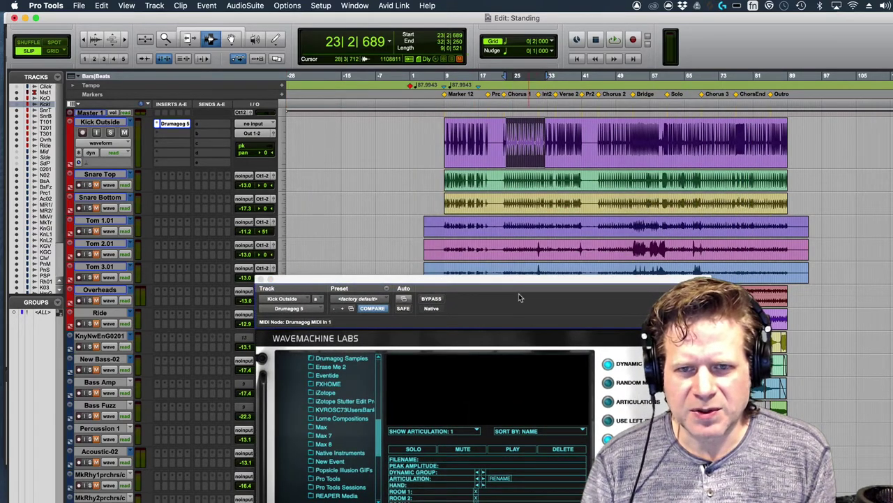
drag(519, 287, 565, 114)
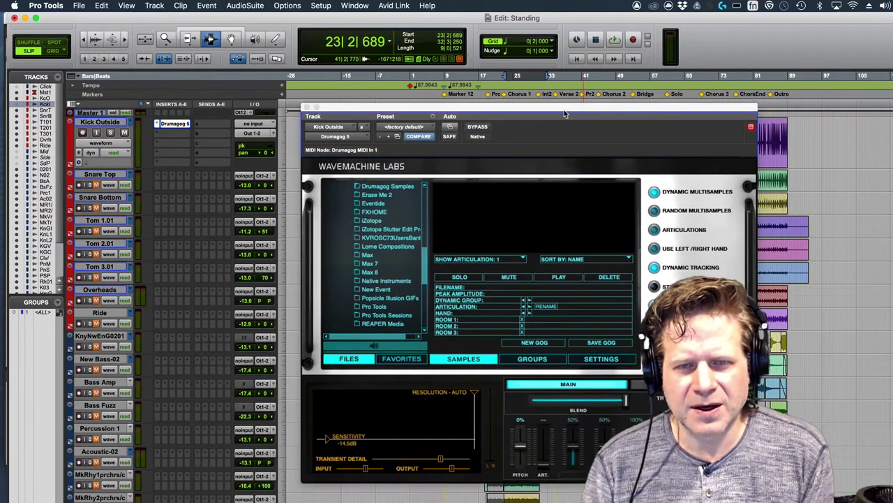
key(space)
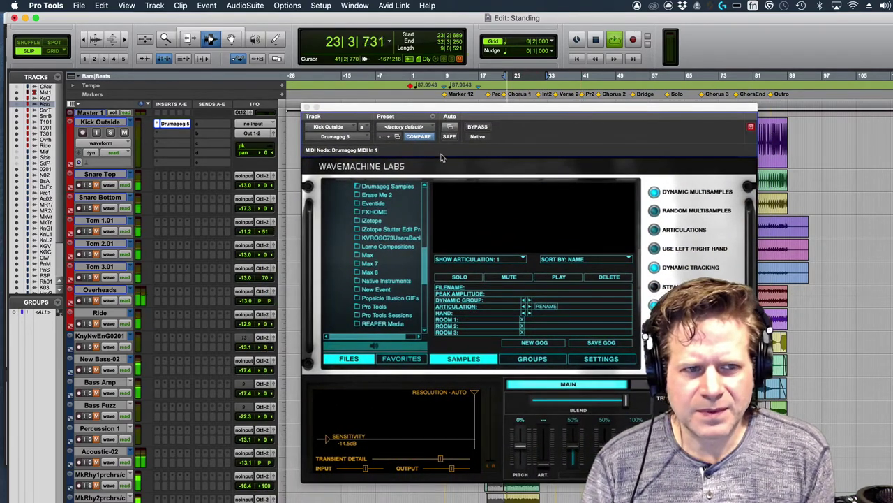
key(space)
Step: Load starkick.gog in Drumagog from Applications > Drumagog 5 > Gog Files > Bass Drums > Farview Kicks
drag(425, 266, 407, 214)
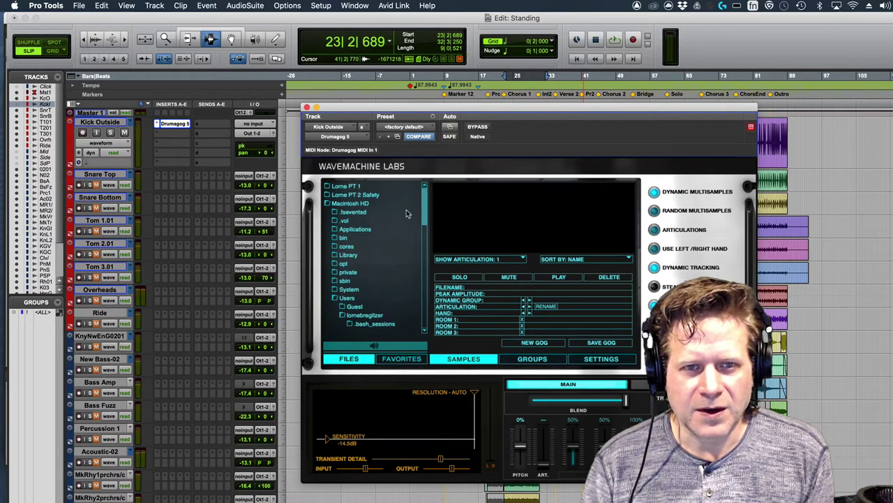
double_click(363, 229)
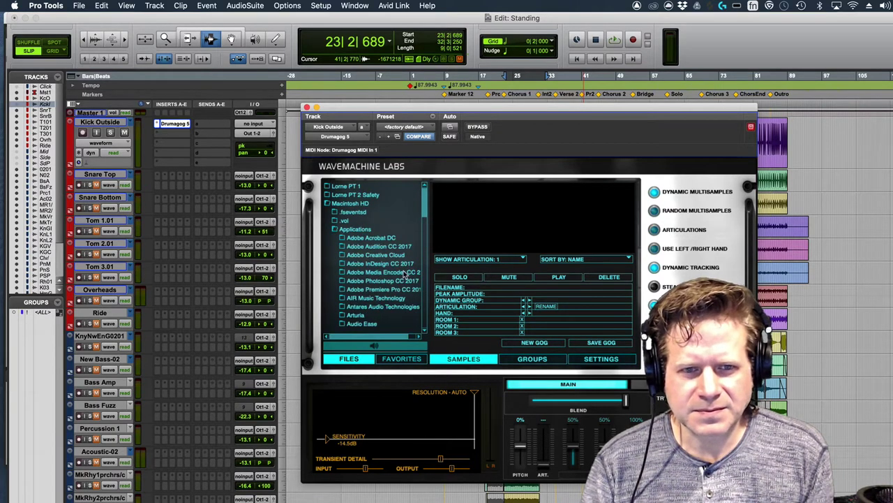
drag(428, 215, 427, 235)
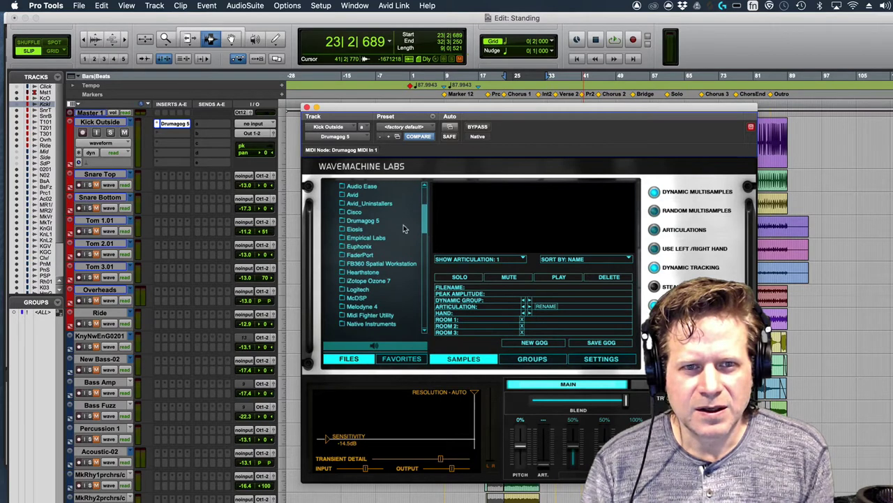
double_click(380, 223)
double_click(378, 231)
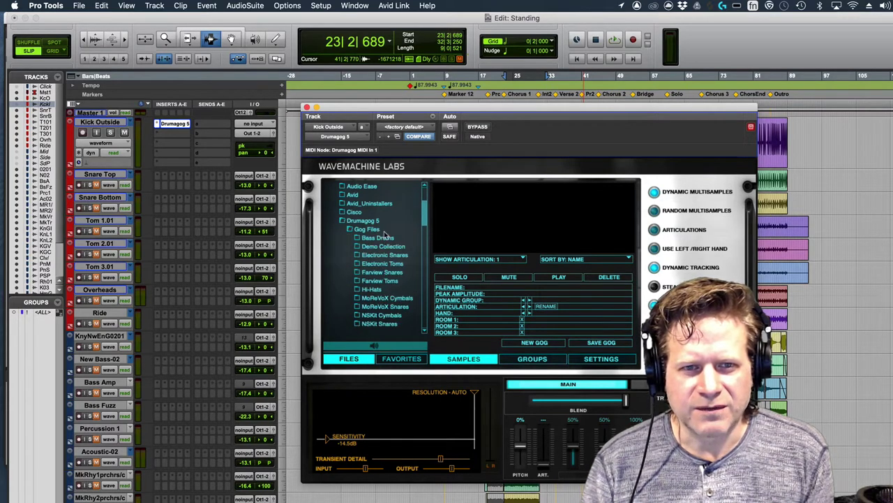
scroll(425, 219, down, 3)
scroll(425, 218, up, 1)
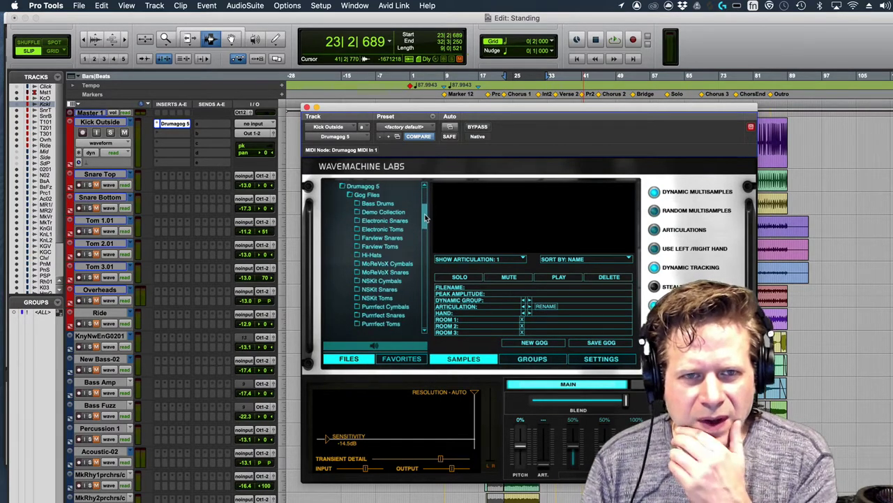
double_click(385, 205)
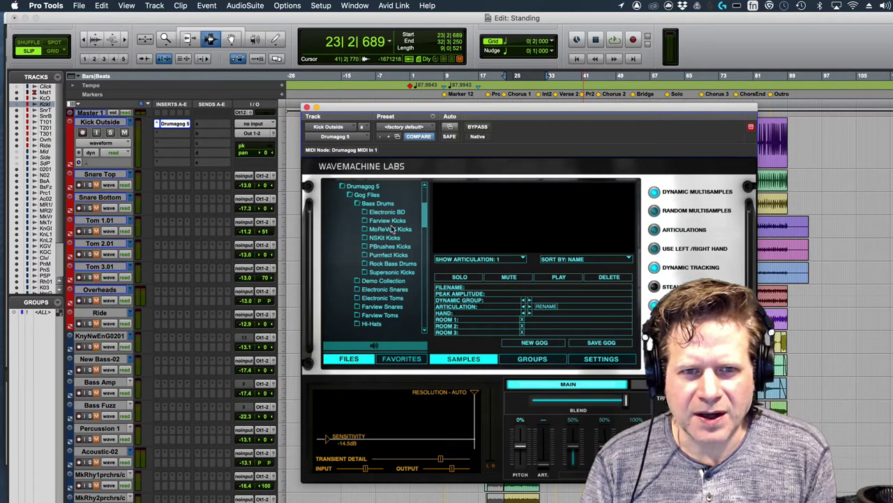
double_click(391, 221)
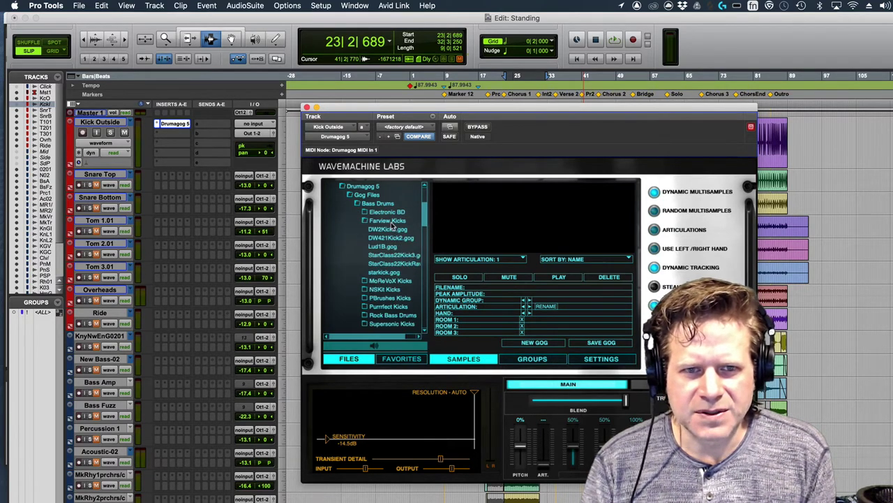
double_click(394, 273)
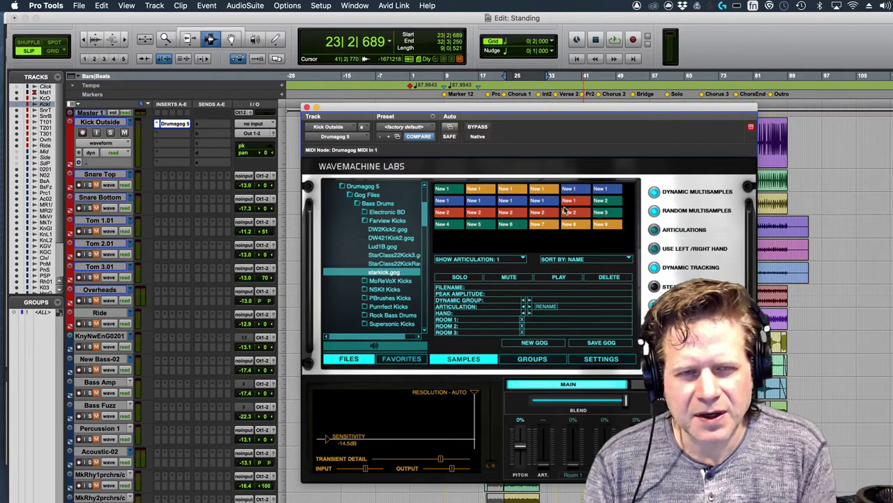
Step: Set Drumagog's sensitivity to -6.9 dB, playing the Chorus 1 selection before and after to check the triggering
key(space)
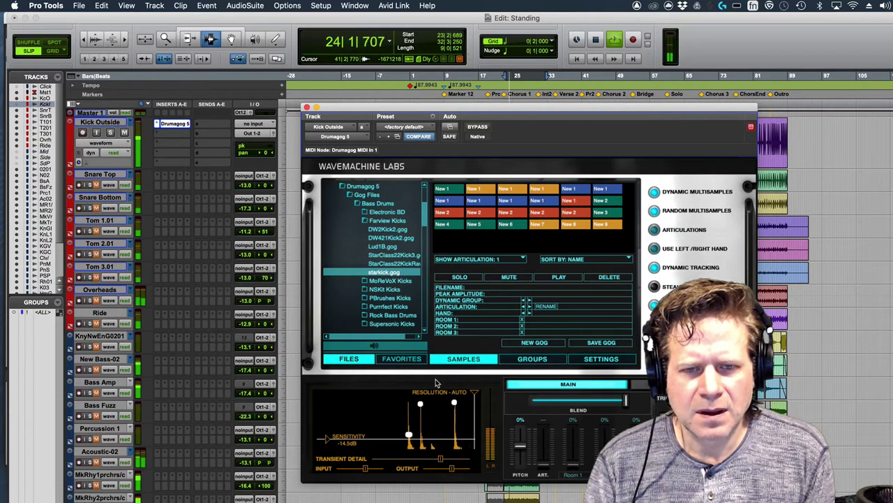
key(space)
drag(366, 448, 326, 427)
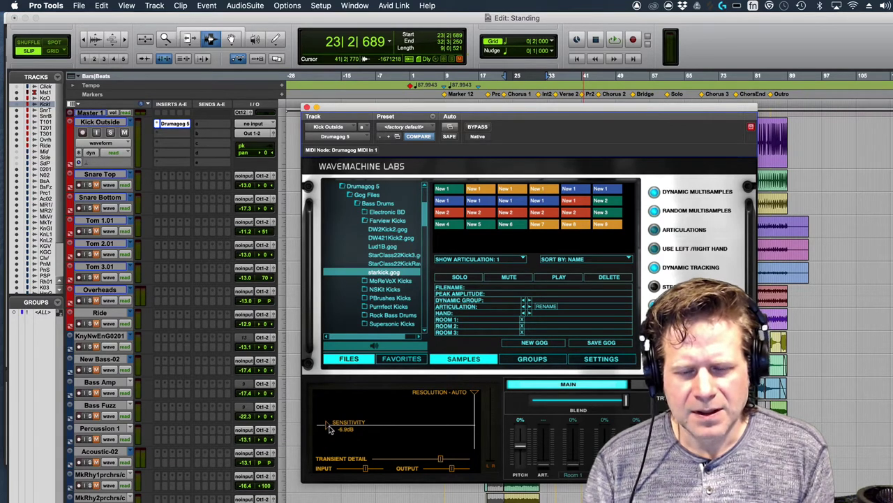
key(space)
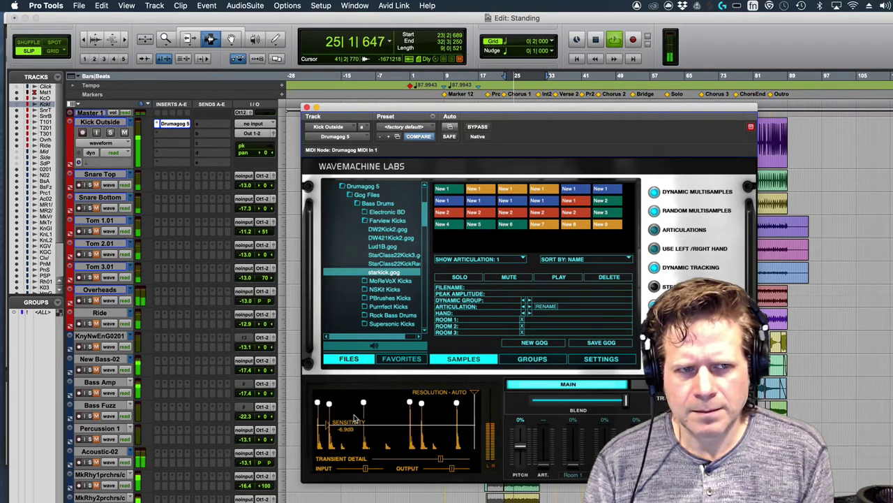
key(space)
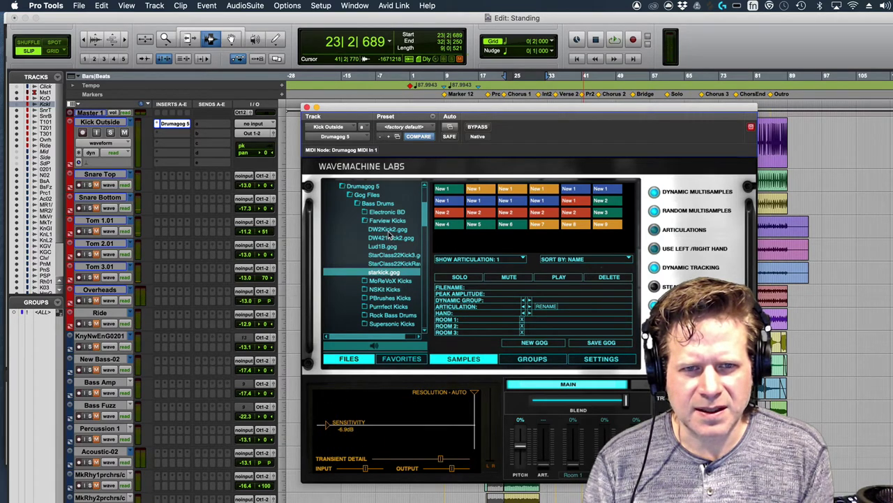
Step: Audition DW2Kick2.gog and DW421Kick2.gog over the Chorus 1 selection, and keep DW2Kick2.gog loaded in Drumagog
click(388, 231)
key(space)
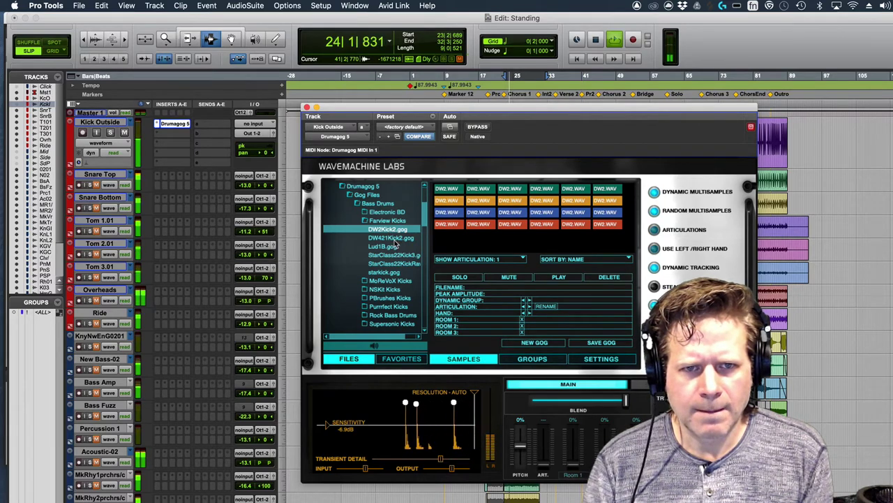
click(394, 237)
key(Up)
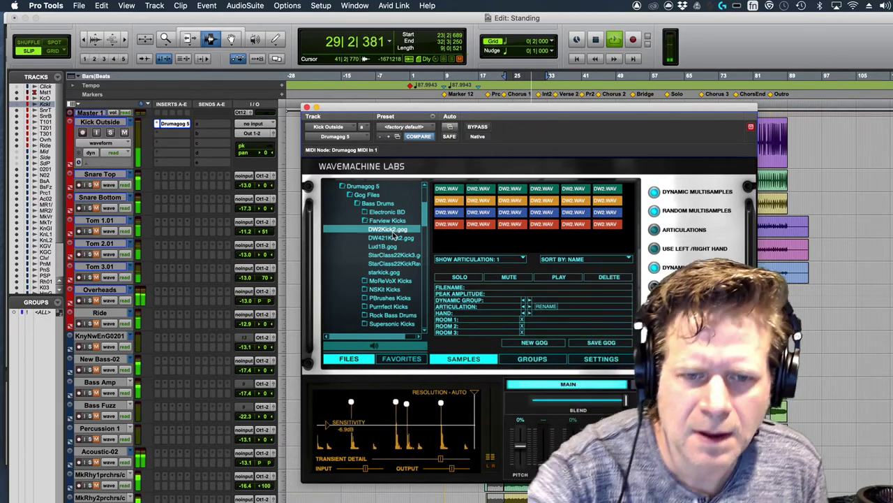
key(space)
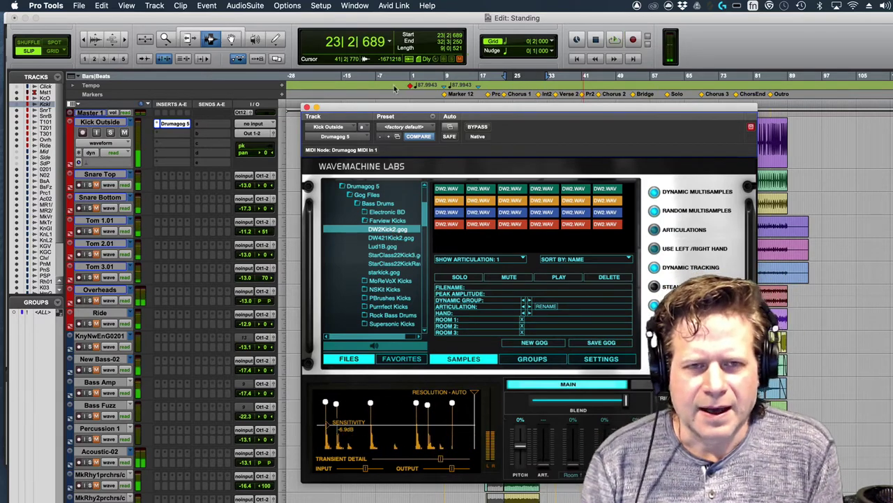
click(96, 185)
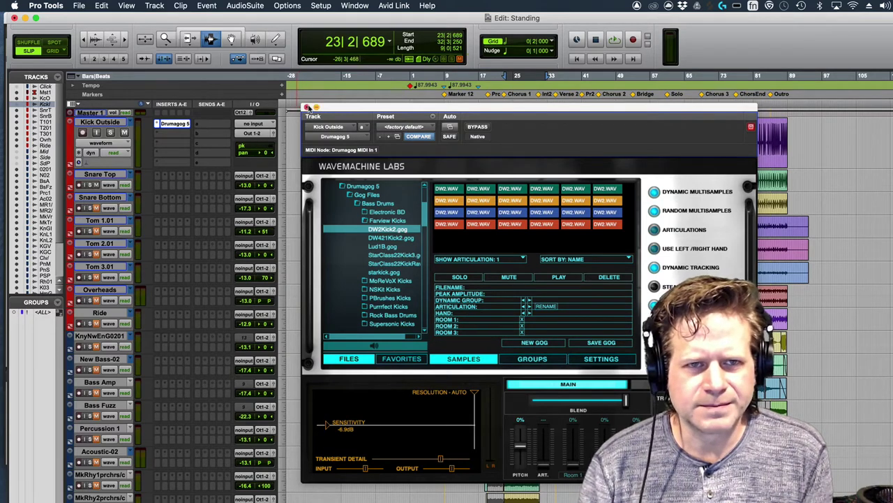
Step: Close the Drumagog window and play the Chorus 1 selection with the replaced kick
click(306, 107)
key(space)
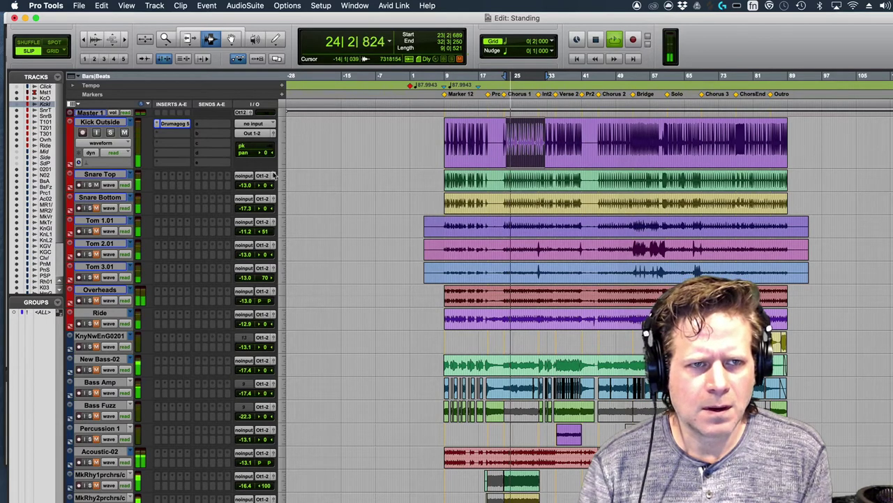
click(180, 129)
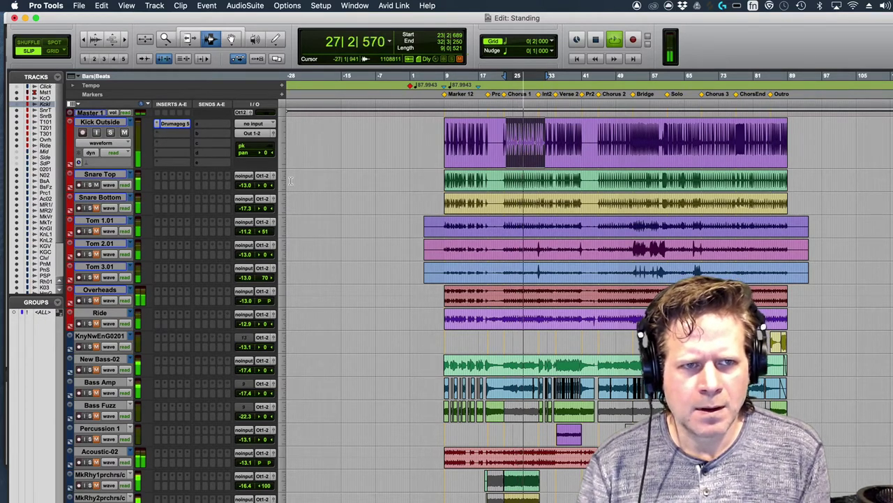
key(space)
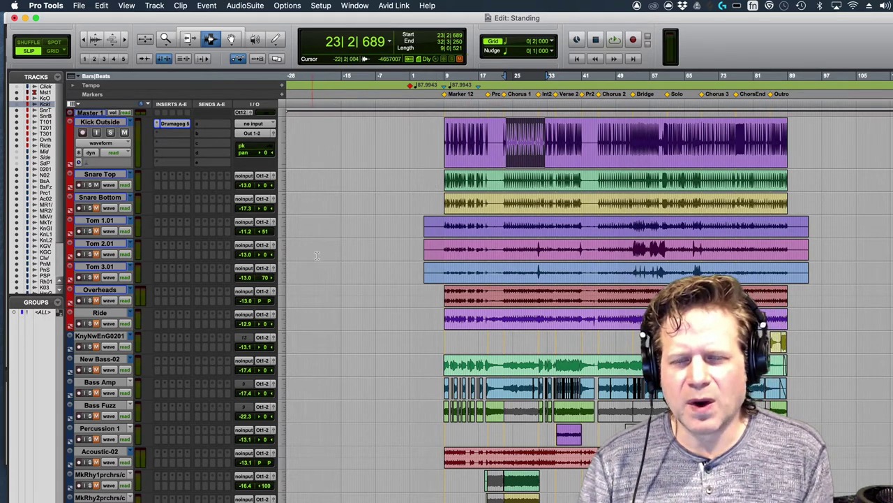
Step: Place the edit cursor just before the first tom hit at Intro 2 on the Tom 2.01 track
click(530, 248)
key(t)
key(t)
key(t)
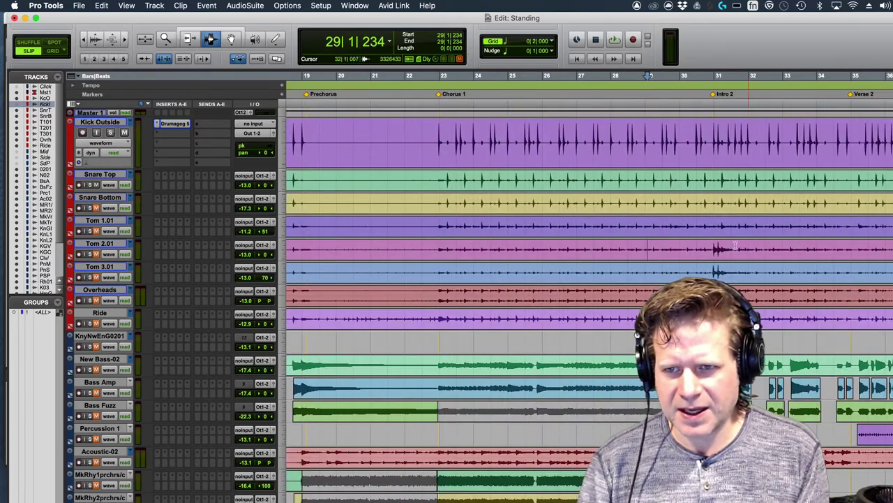
shift+click(558, 248)
click(557, 248)
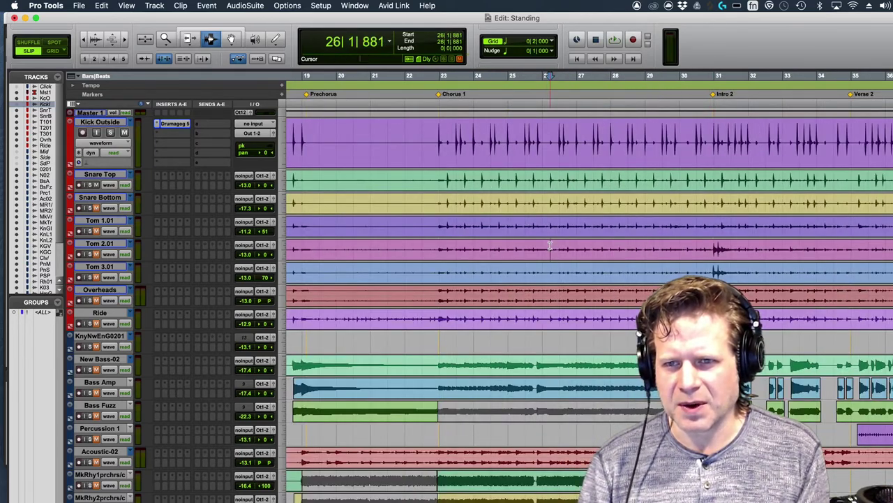
key(r)
key(r)
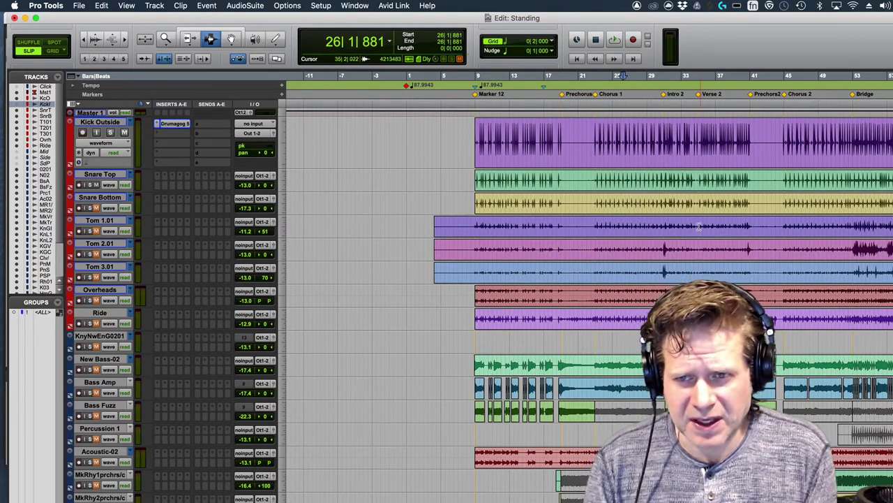
click(662, 245)
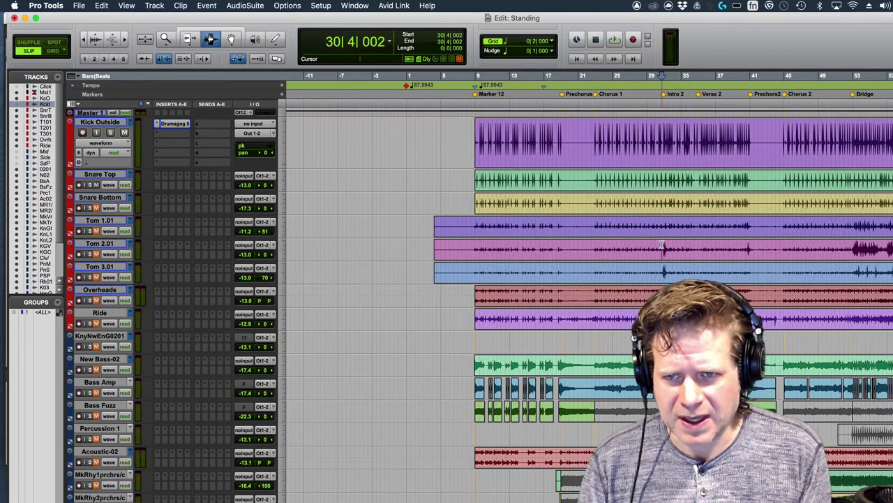
key(t)
key(t)
key(t)
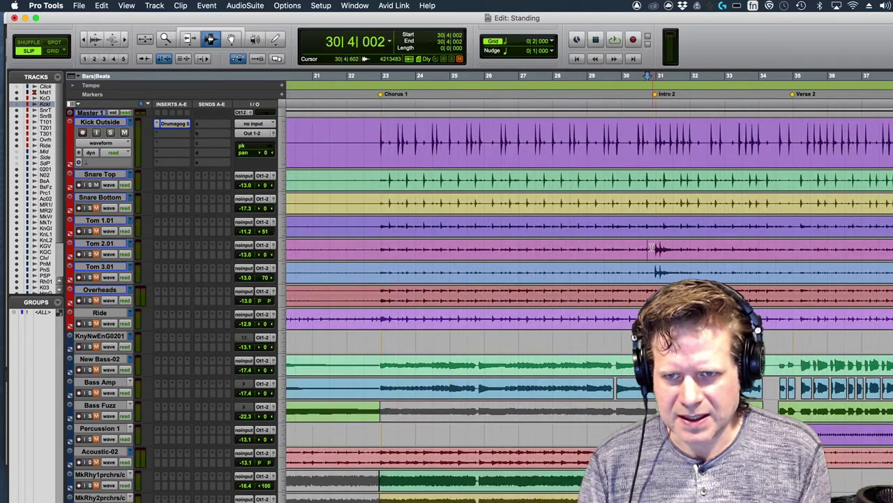
click(652, 247)
key(t)
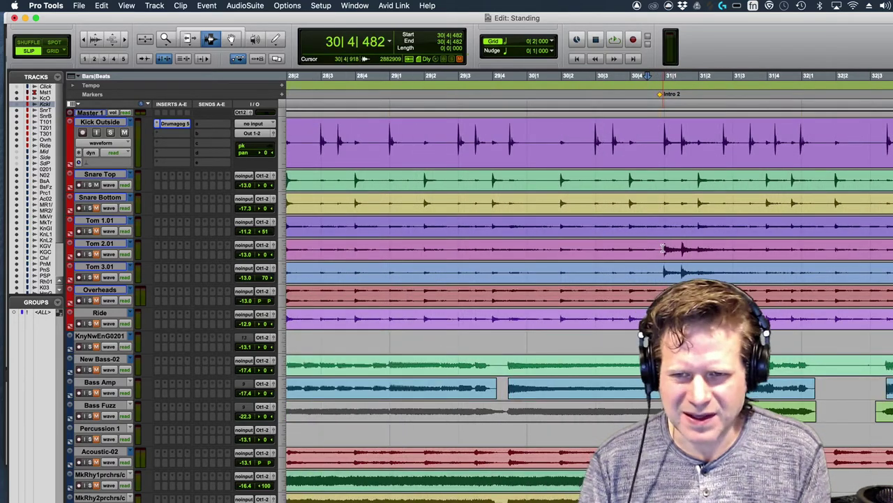
click(662, 248)
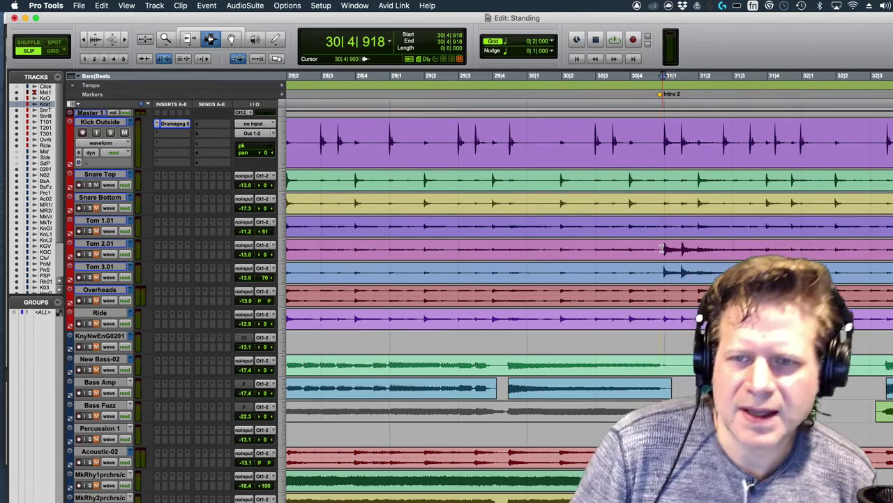
Step: Set the Tom 2.01 track height to large and duplicate its playlist under the suggested name
click(283, 253)
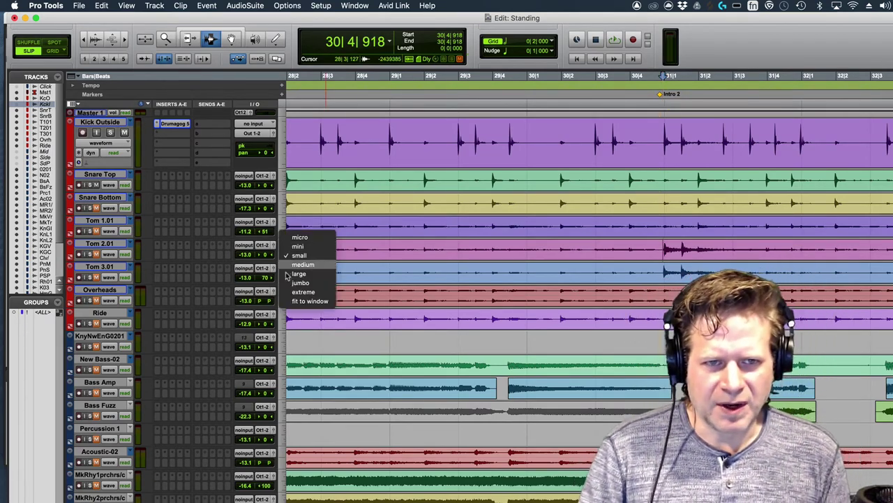
click(288, 274)
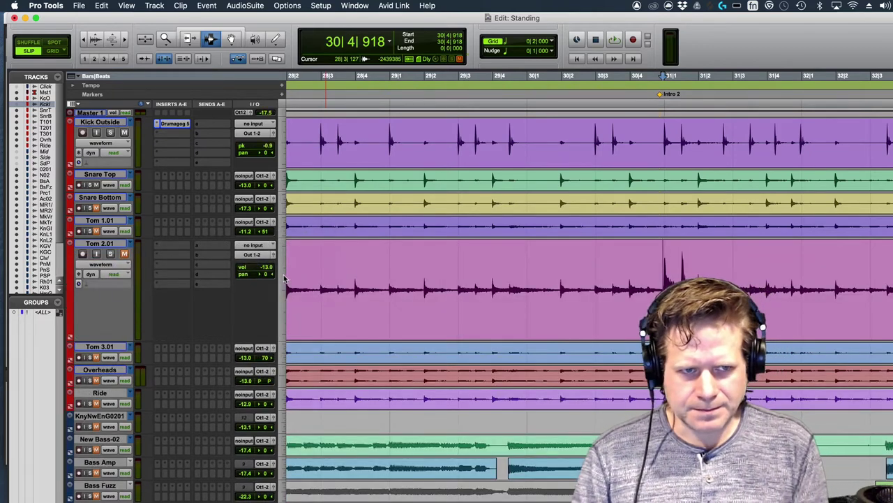
click(129, 248)
click(152, 196)
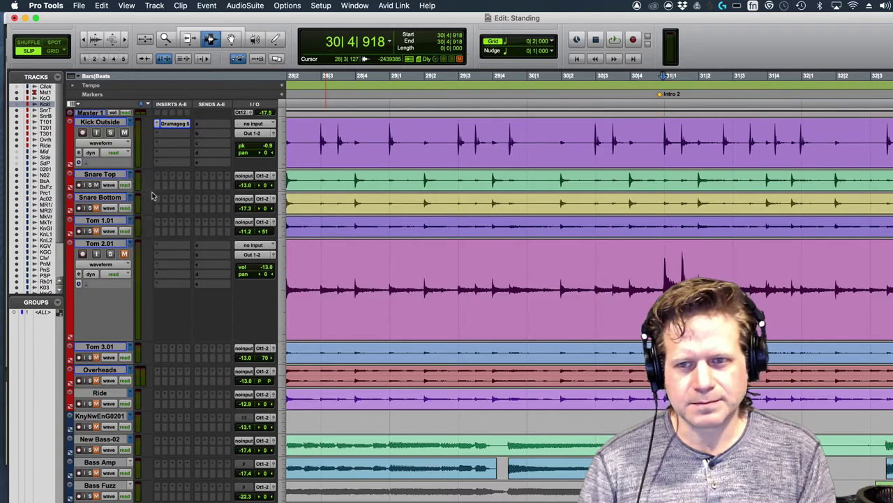
key(Return)
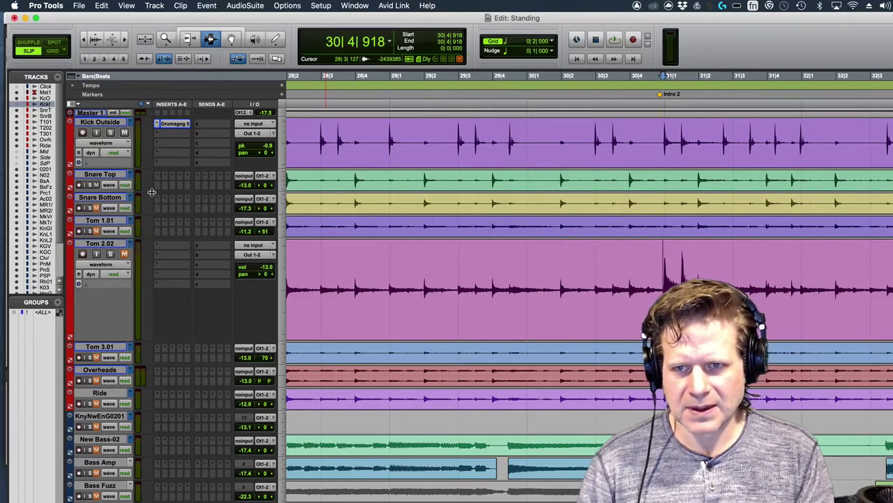
Step: Trim the start of the Tom 2.02 clip to 30|4|943, right before the Intro 2 tom hit
key(super+bracketleft)
key(super+bracketleft)
key(super+bracketleft)
key(super+bracketleft)
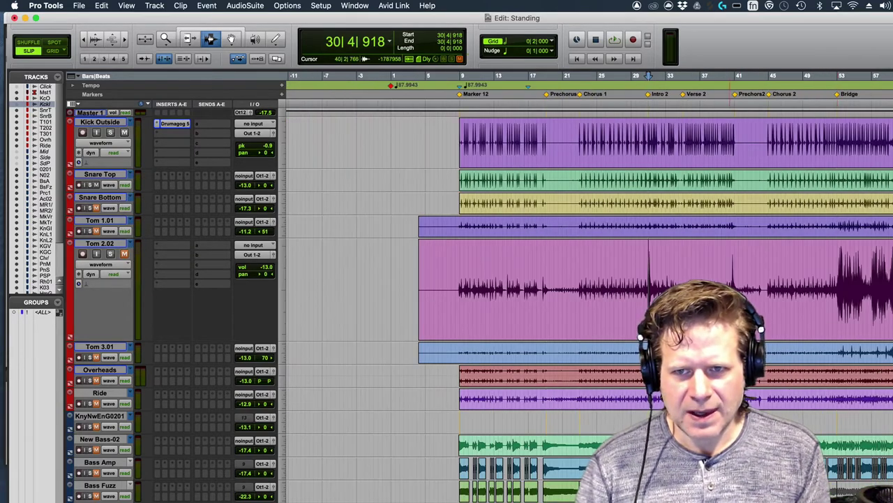
key(super+bracketright)
key(super+bracketright)
key(super+bracketright)
key(super+bracketright)
key(super+bracketright)
key(super+bracketright)
key(super+bracketright)
key(super+bracketright)
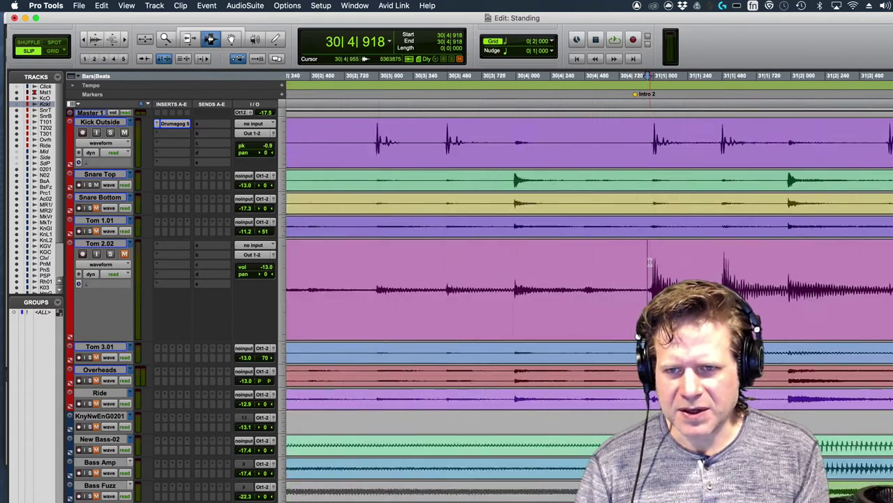
click(661, 269)
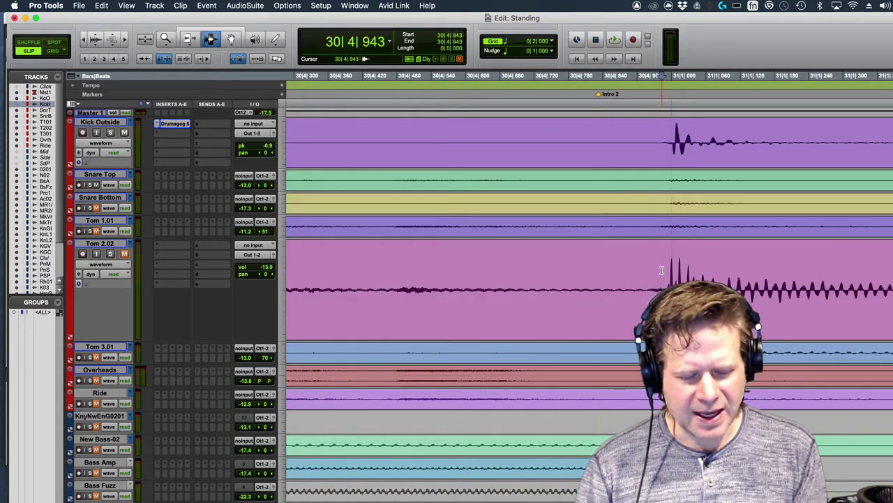
key(a)
key(super+bracketleft)
key(super+bracketleft)
key(super+bracketleft)
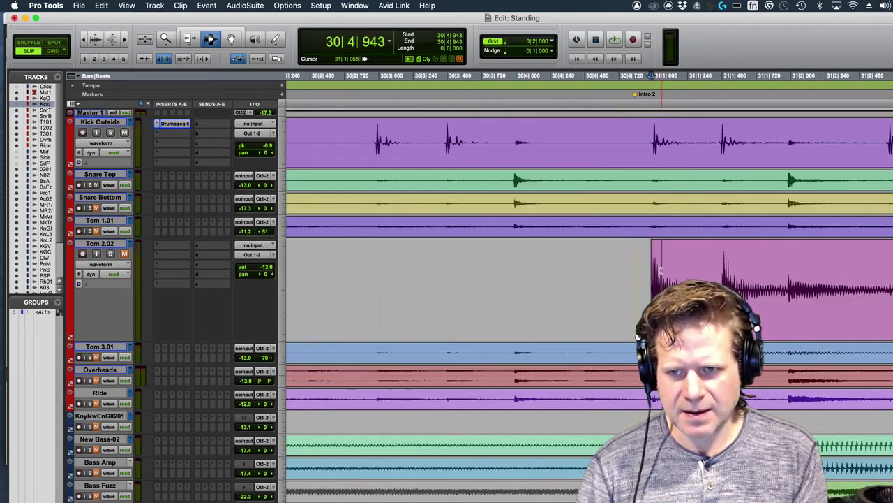
Step: Unmute and solo Tom 2.02, and play the Intro 2 tom hit to hear its decay
click(110, 253)
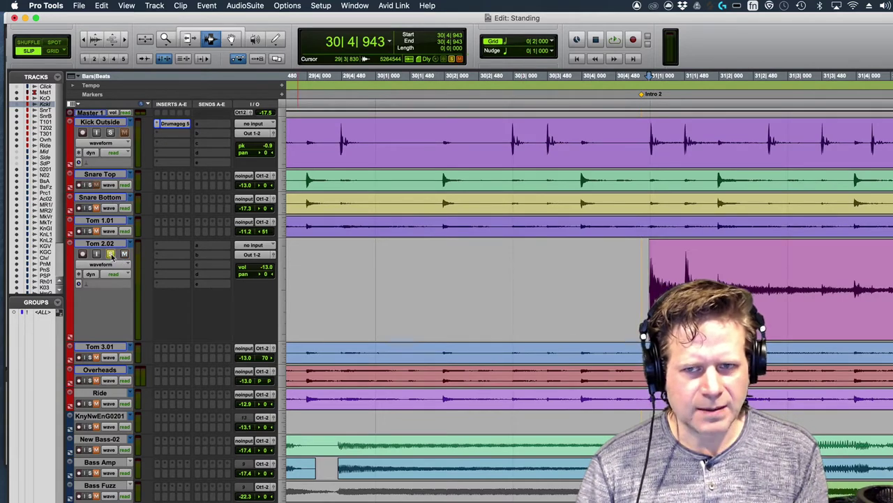
key(space)
key(super+bracketleft)
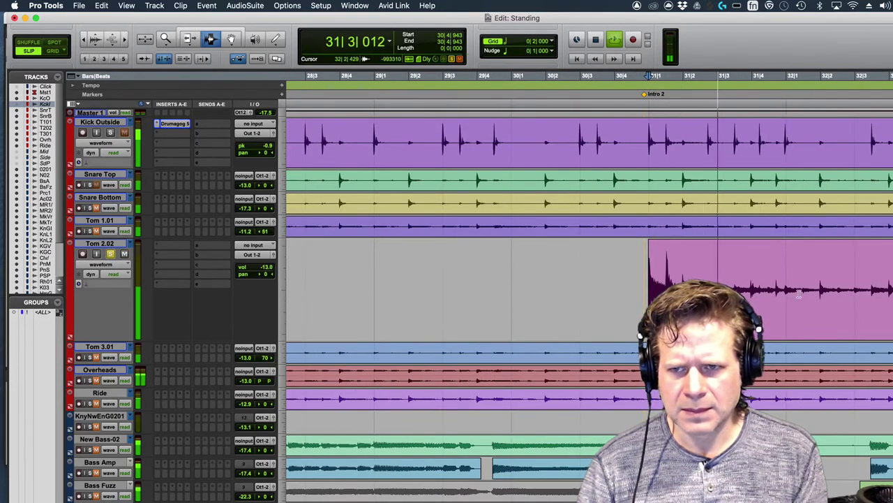
key(space)
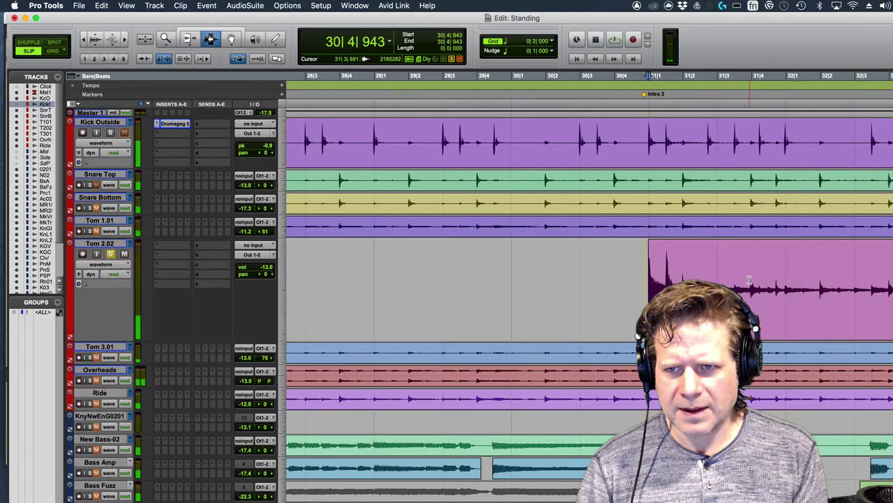
Step: Split the Tom 2.02 clip at 31|3|891, after the decay of the Intro 2 hit
click(750, 279)
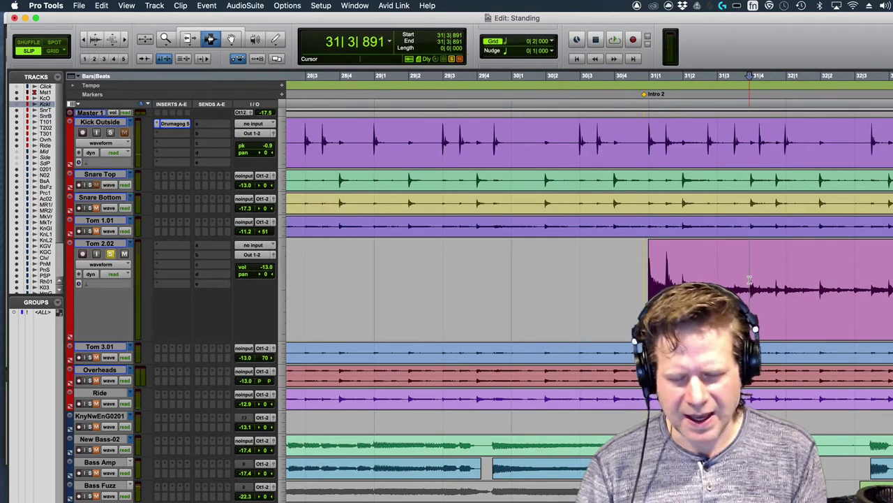
key(r)
key(r)
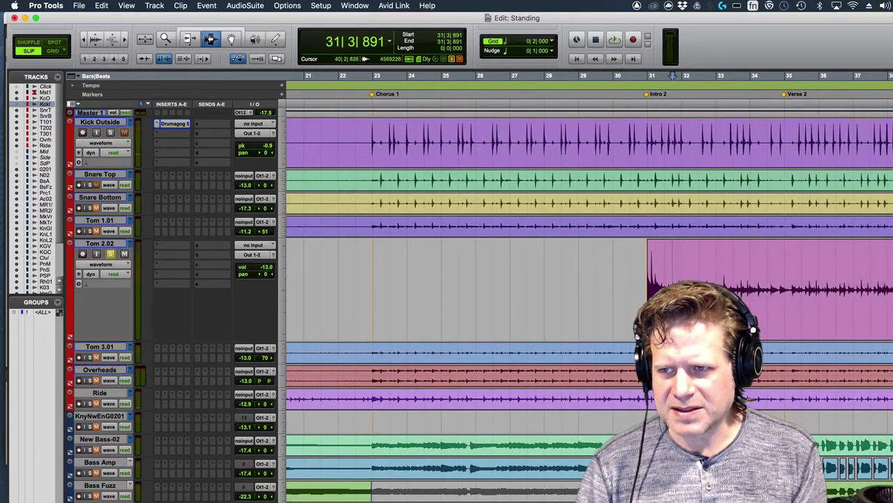
Step: Play Tom 2.02 up to the hit before Prechorus 2 and split the clip just ahead of it at 40|4|435
key(space)
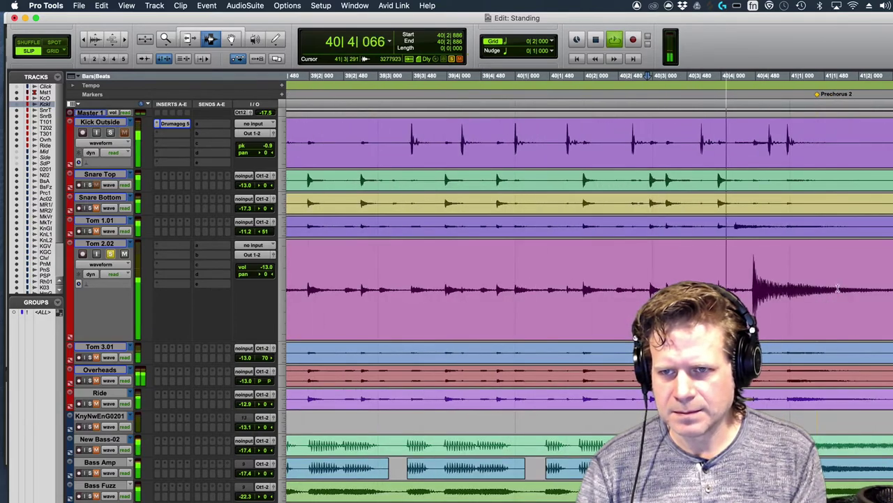
key(space)
click(754, 280)
key(t)
key(t)
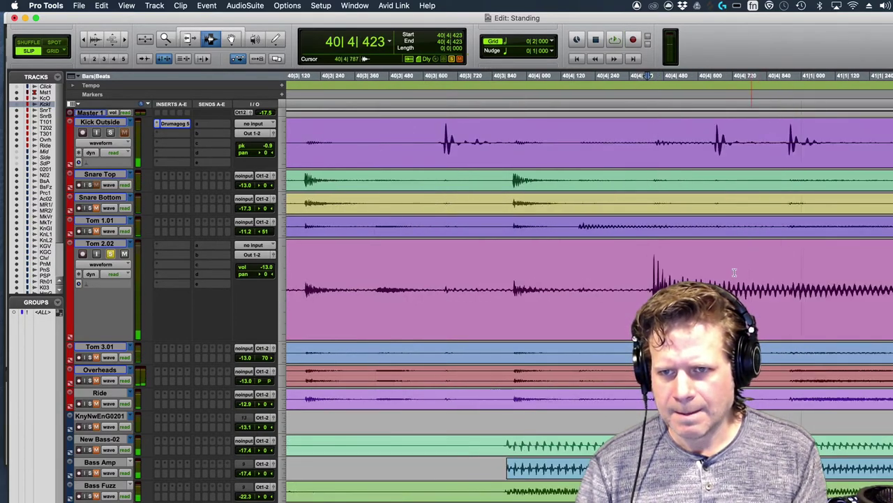
key(t)
click(654, 277)
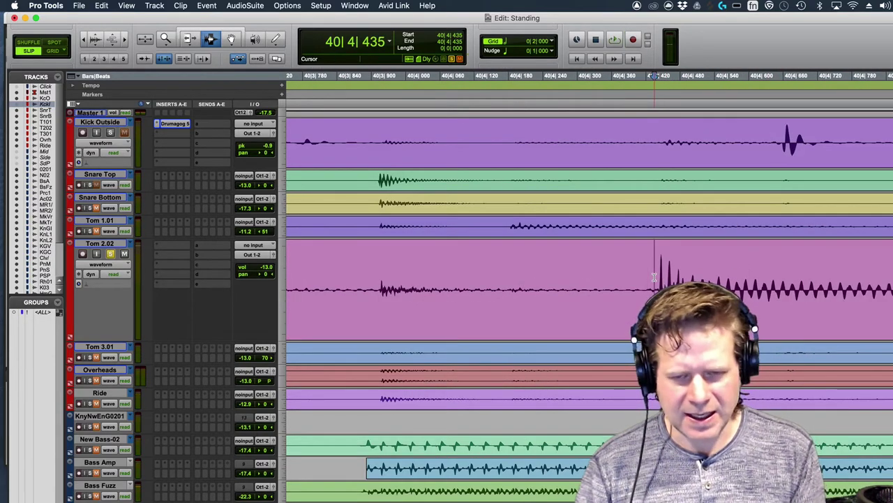
Step: Delete the Tom 2.02 clip section between the Intro 2 hit and the hit before Prechorus 2
key(r)
key(r)
key(r)
key(r)
key(r)
key(r)
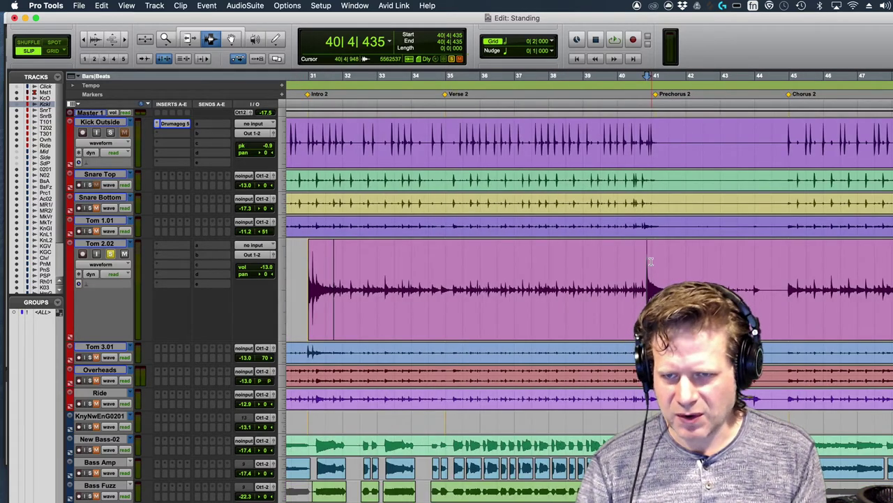
double_click(402, 262)
key(Delete)
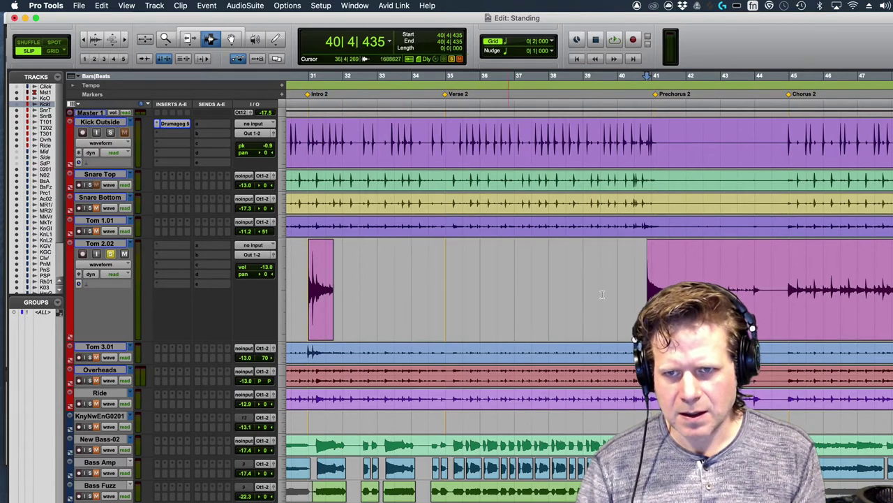
Step: Play the tom hit before Prechorus 2 and place the edit cursor after its decay at 42|1|653
key(space)
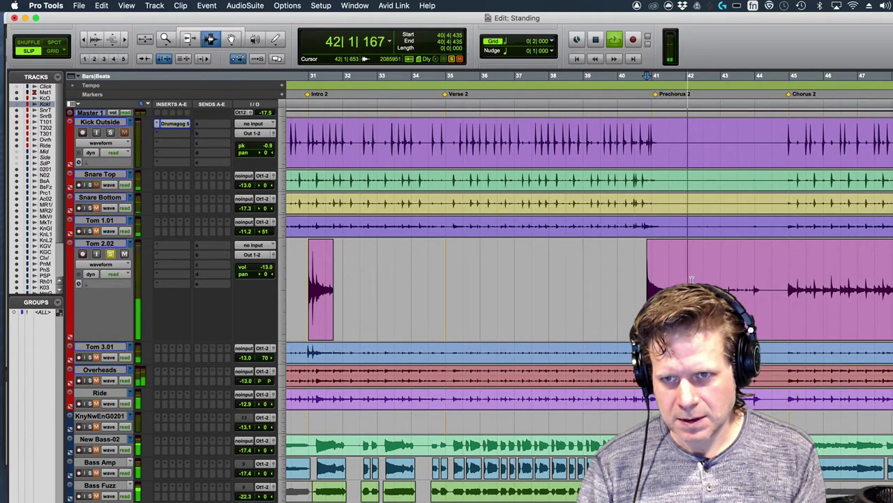
key(space)
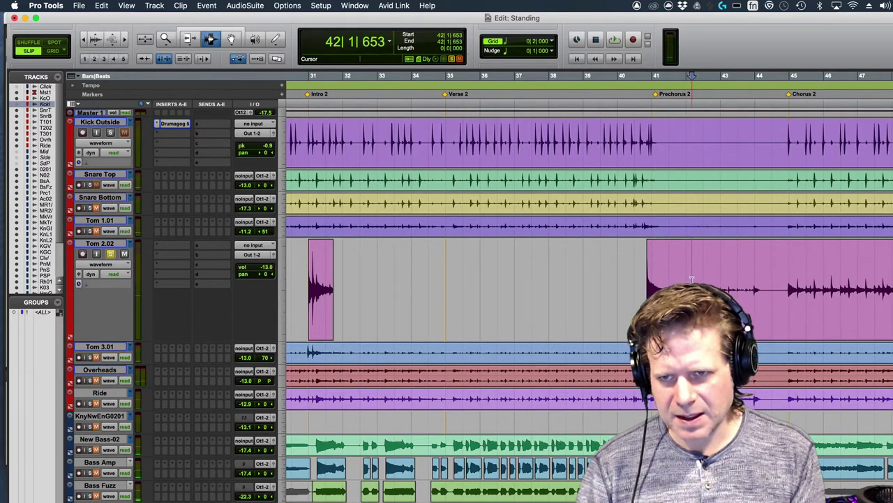
key(super+bracketleft)
key(super+bracketleft)
key(super+bracketleft)
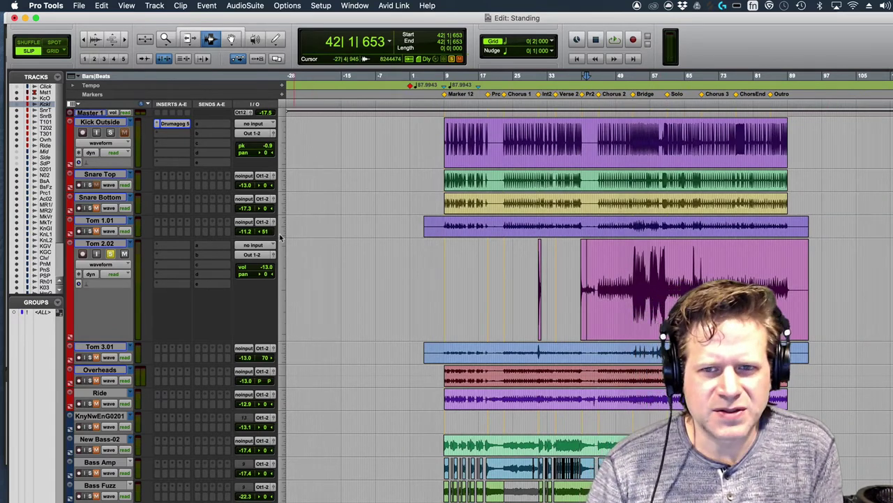
Step: Turn off solo on Tom 2.02, mute it again, and return its track height to small
click(110, 254)
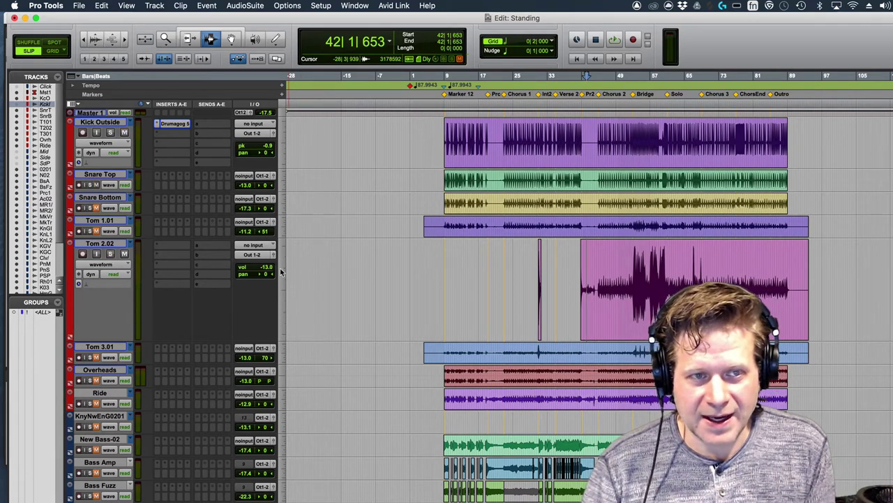
click(283, 270)
click(286, 264)
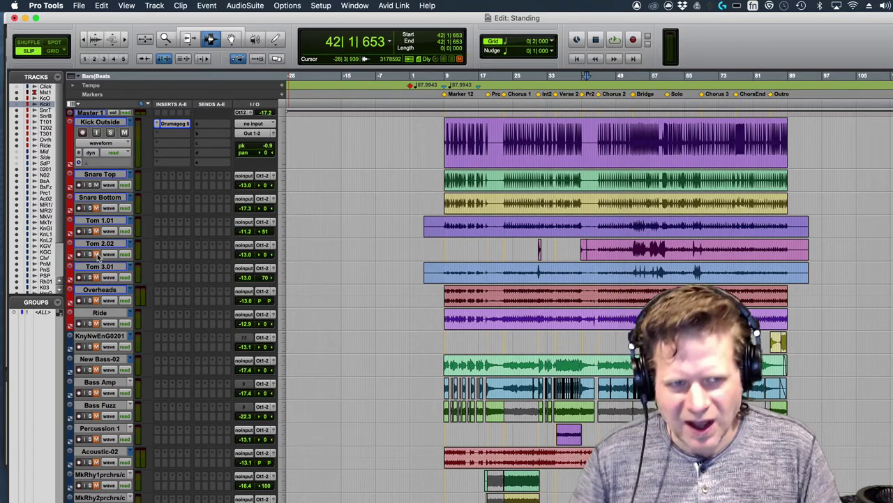
Step: Switch the Tom 1.01 track to its Tom 1 (64) playlist
click(134, 221)
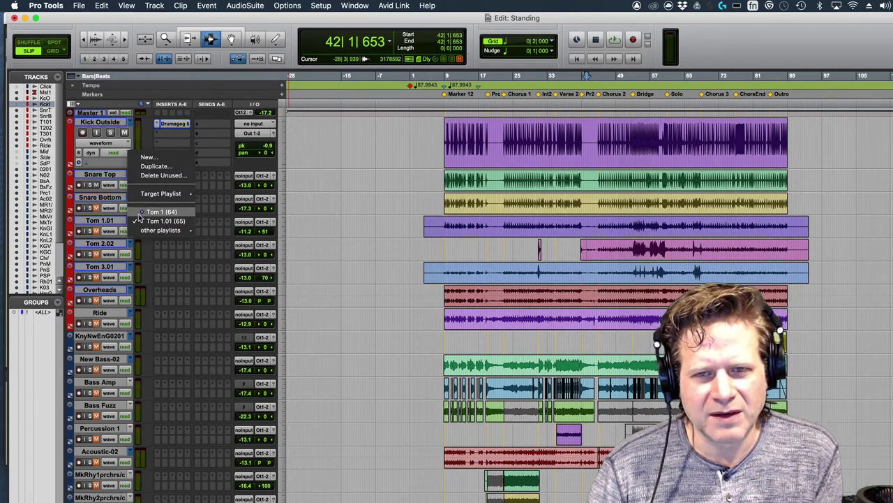
click(145, 212)
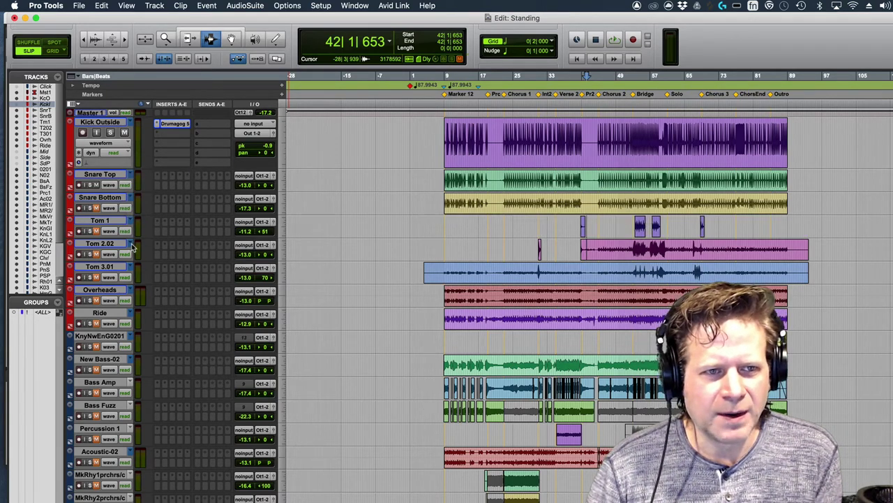
Step: Switch the Tom 2.02 track to its Tom 2 playlist and Tom 3.01 to its Tom 3 (63) playlist
click(134, 245)
click(147, 232)
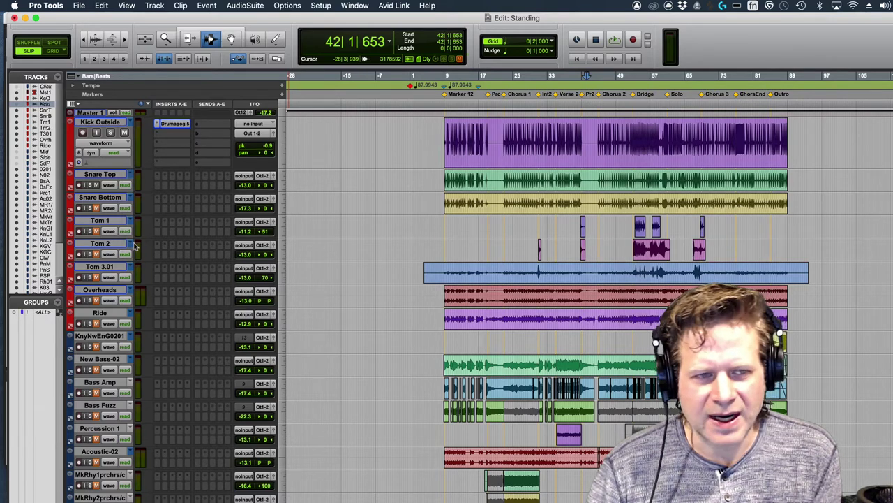
click(133, 268)
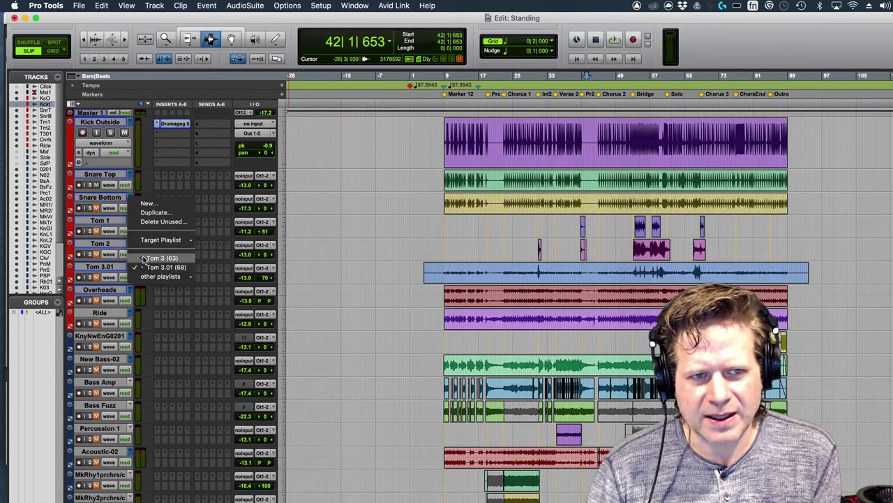
click(160, 260)
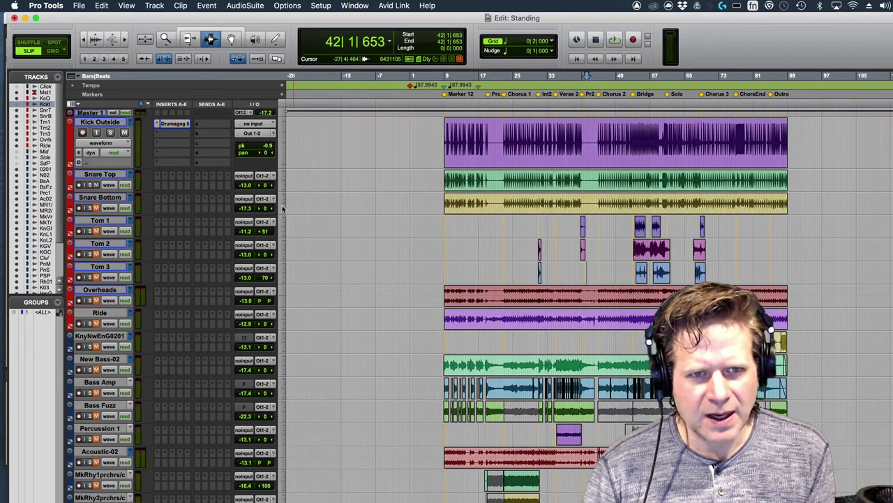
Step: Enlarge the Snare Bottom and Snare Top tracks to the same height as Kick Outside
click(285, 201)
click(285, 220)
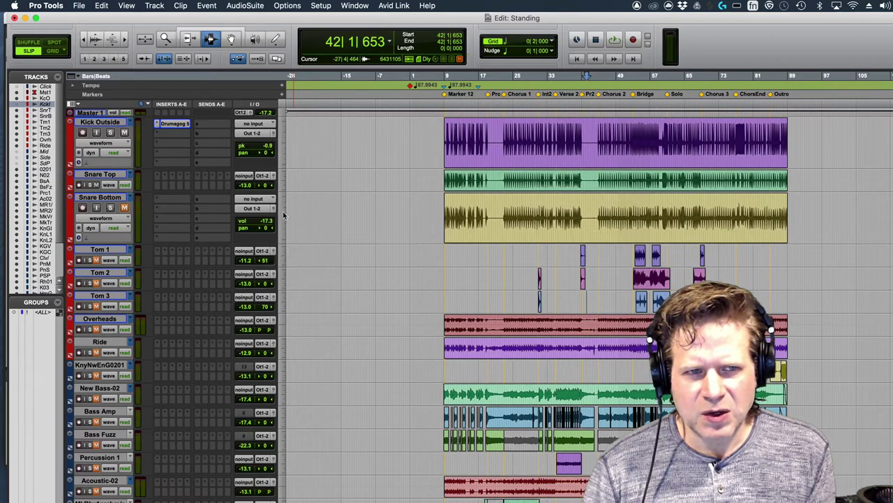
click(283, 189)
click(295, 199)
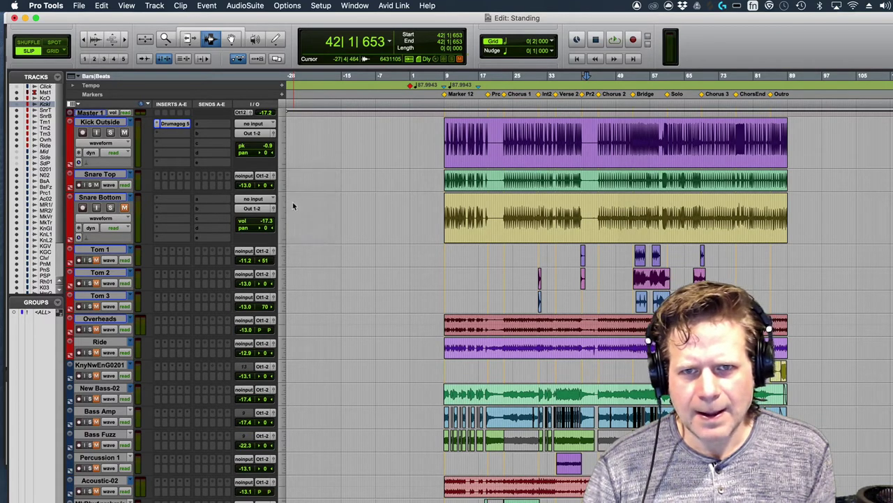
Step: Examine the Snare Top and Snare Bottom waveforms from the verse through the prechorus and Chorus 1
click(470, 208)
key(super+bracketright)
key(super+bracketright)
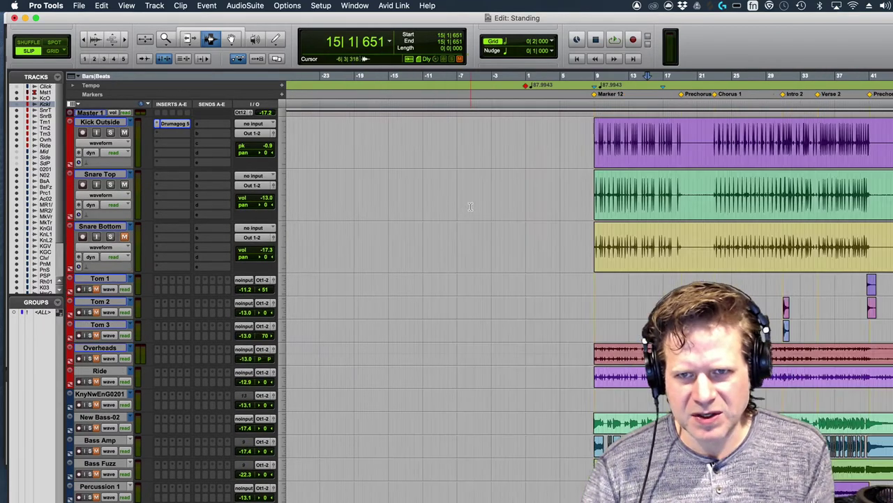
key(super+bracketleft)
key(super+bracketleft)
click(766, 203)
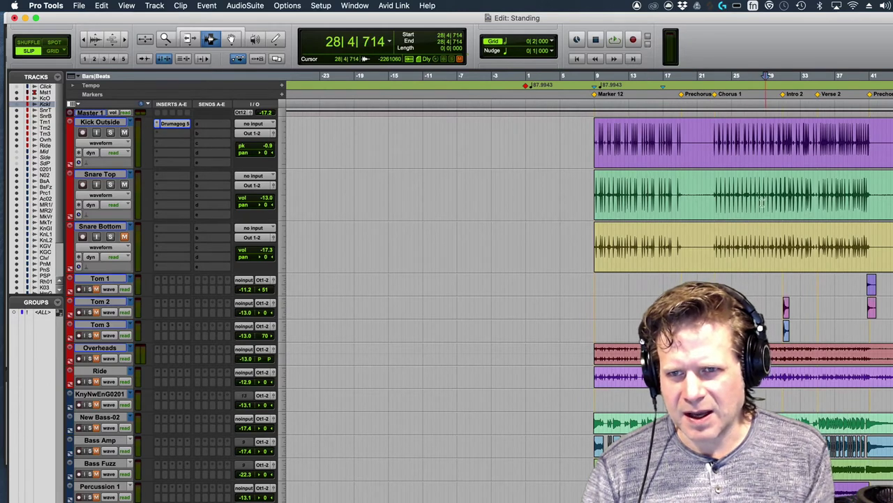
click(712, 196)
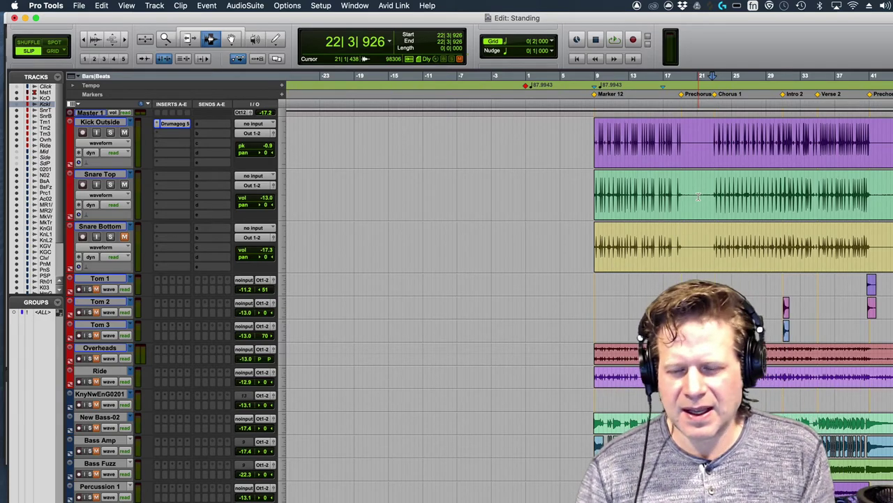
scroll(726, 231, down, 5)
scroll(754, 261, up, 5)
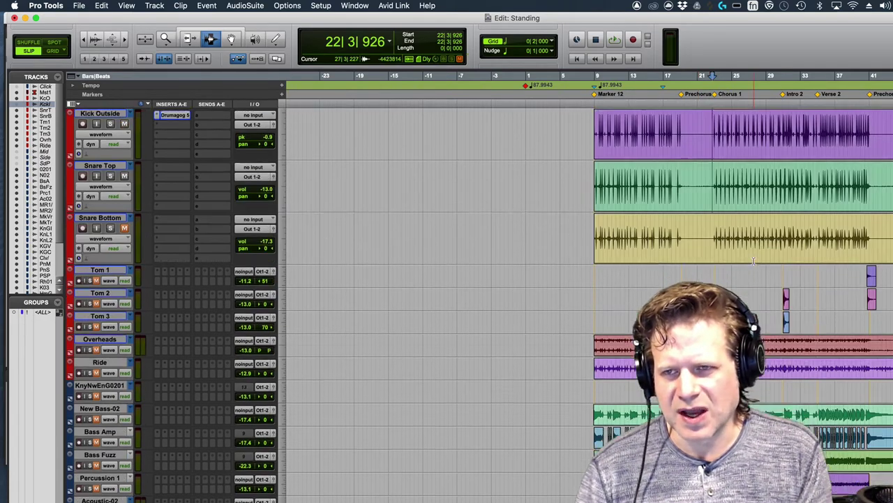
scroll(754, 261, up, 1)
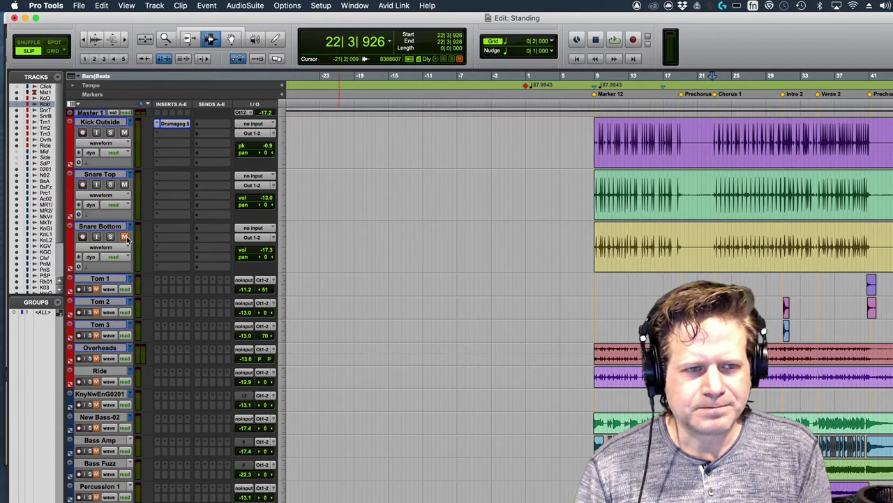
Step: Play the mix from 23|2|689 near the start of Chorus 1 and lower the Overheads volume to -15.0 dB
click(650, 206)
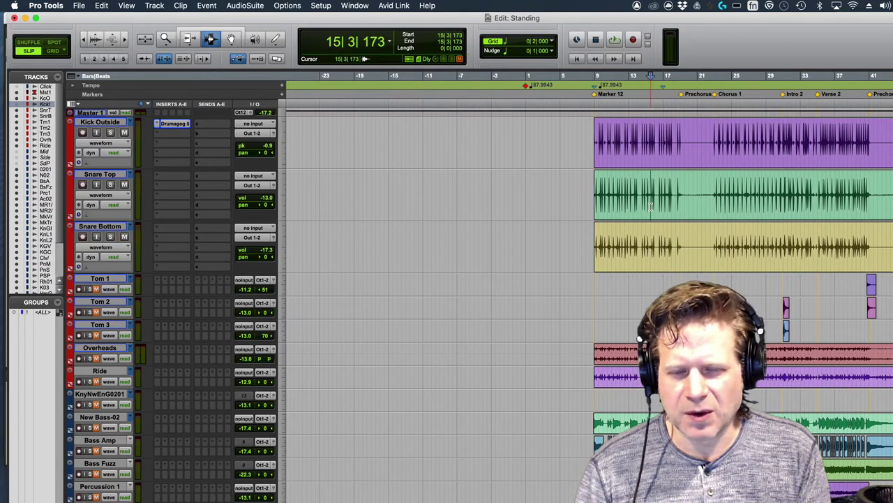
key(super+bracketleft)
click(506, 206)
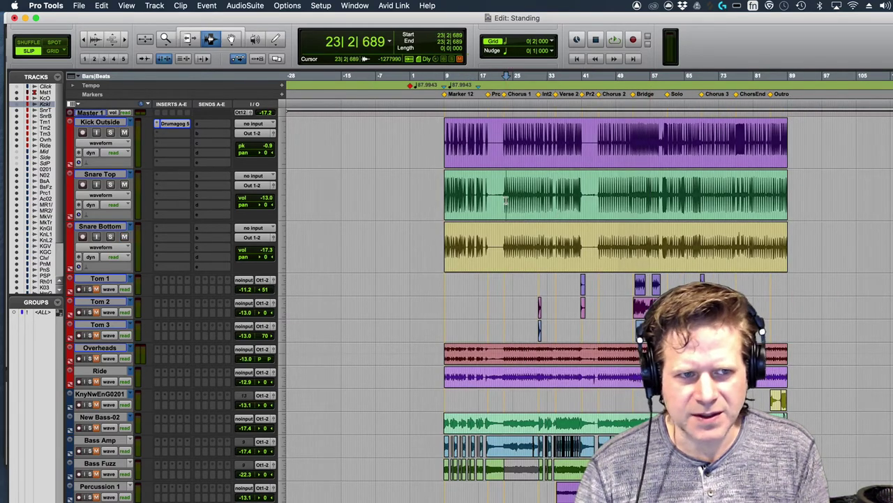
key(space)
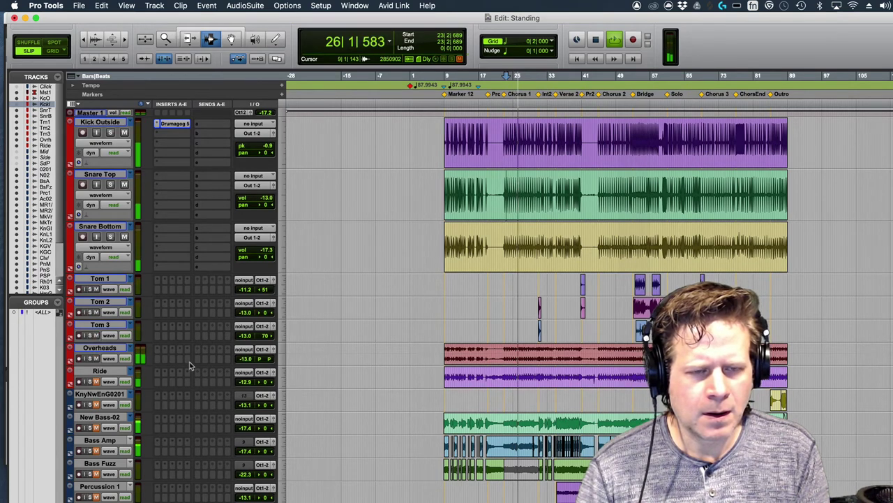
drag(250, 360, 251, 362)
key(space)
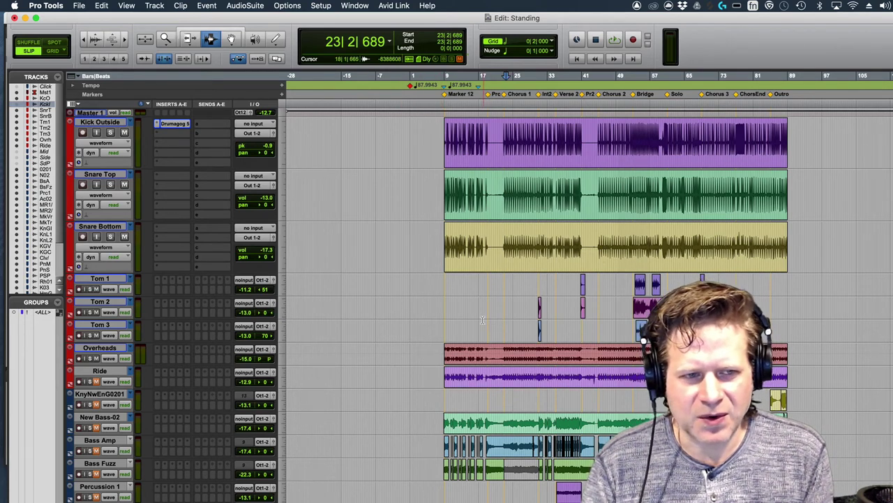
Step: Set the Ride track's pan to 49 and its volume to -14.2 dB
click(513, 322)
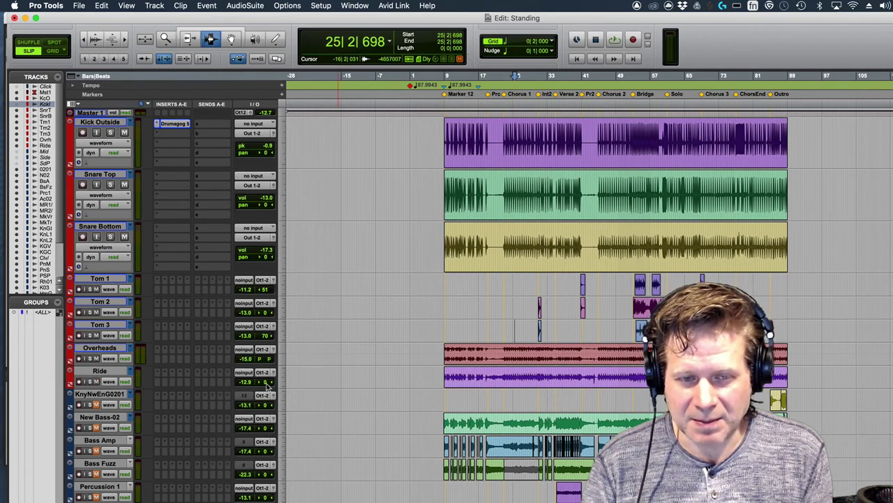
drag(266, 385, 246, 386)
click(247, 382)
Step: Play Chorus 1 from 24|1|692, raise the Snare Top volume to -9.1 dB, and stop playback
click(510, 317)
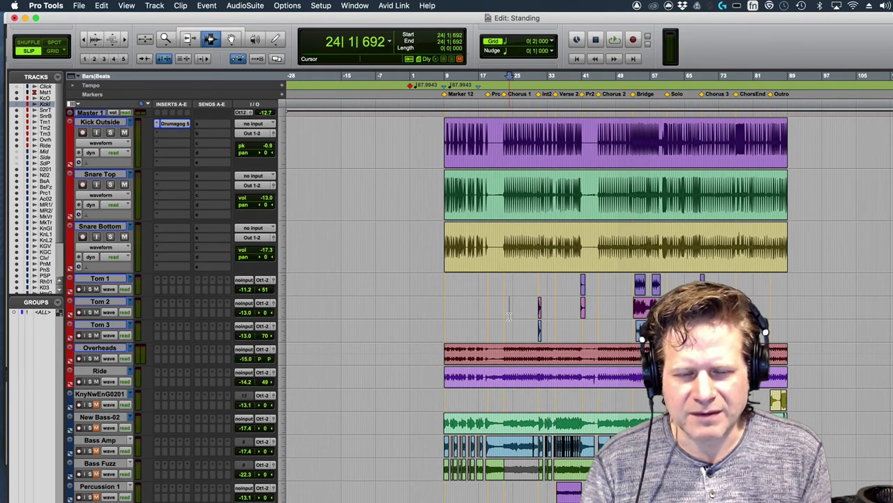
key(space)
key(super+bracketright)
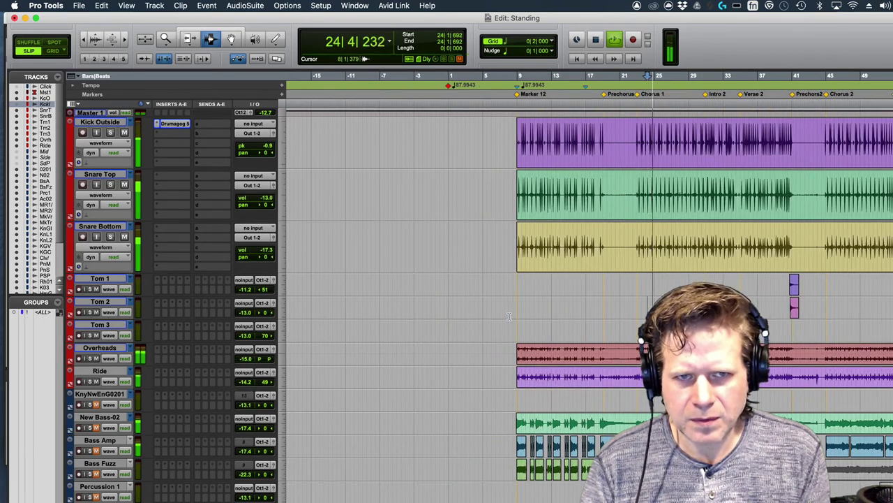
drag(258, 202, 260, 198)
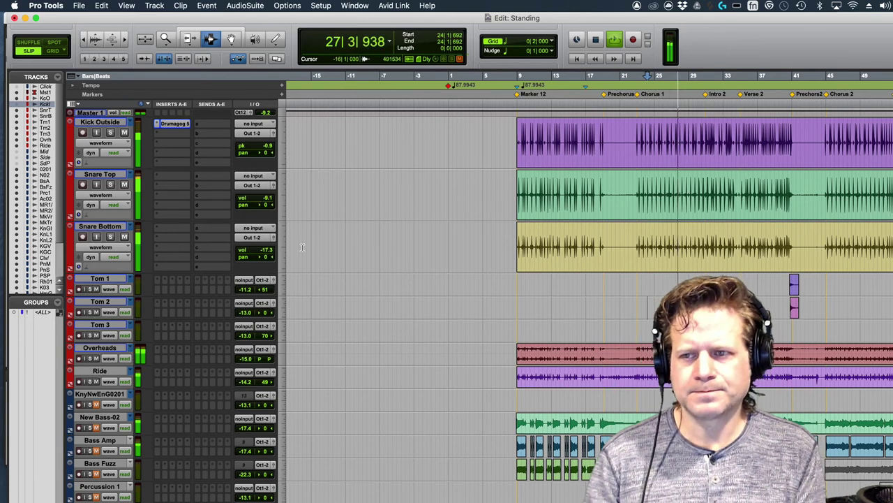
key(space)
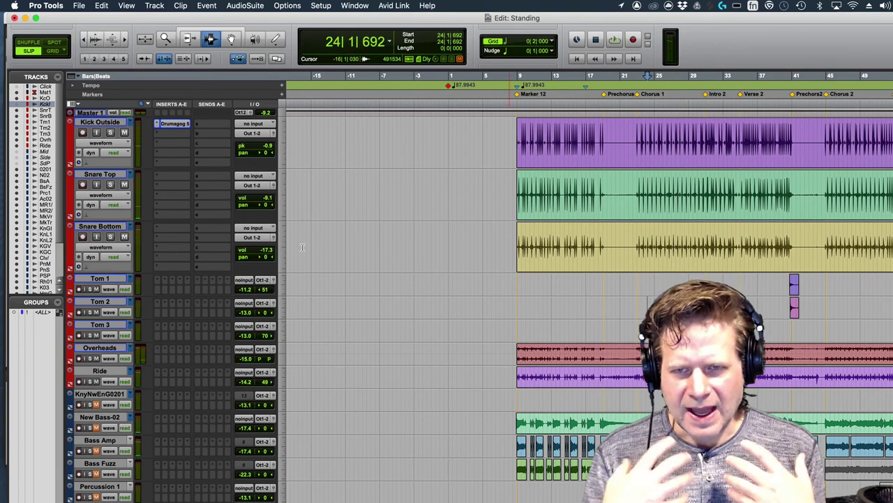